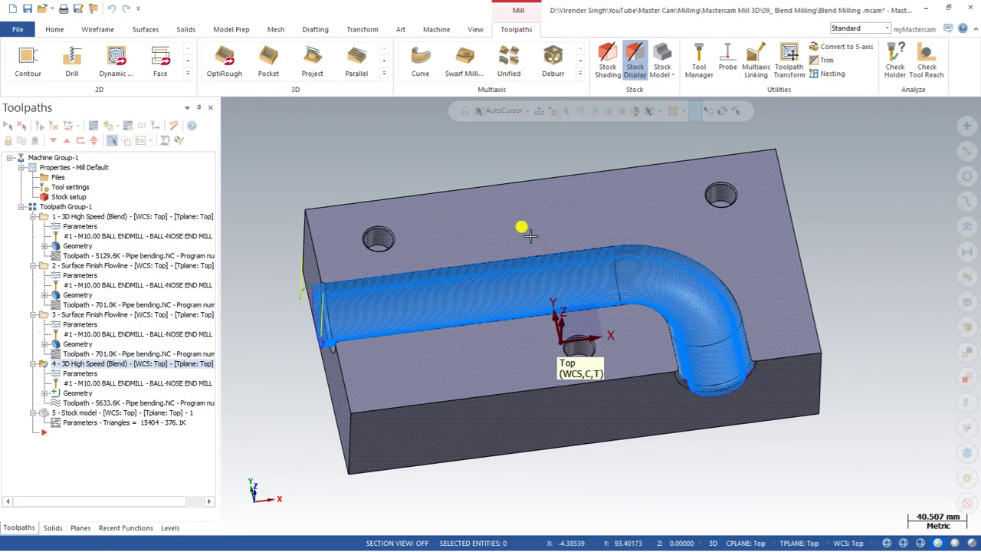
pyautogui.scroll(1, 505, 242)
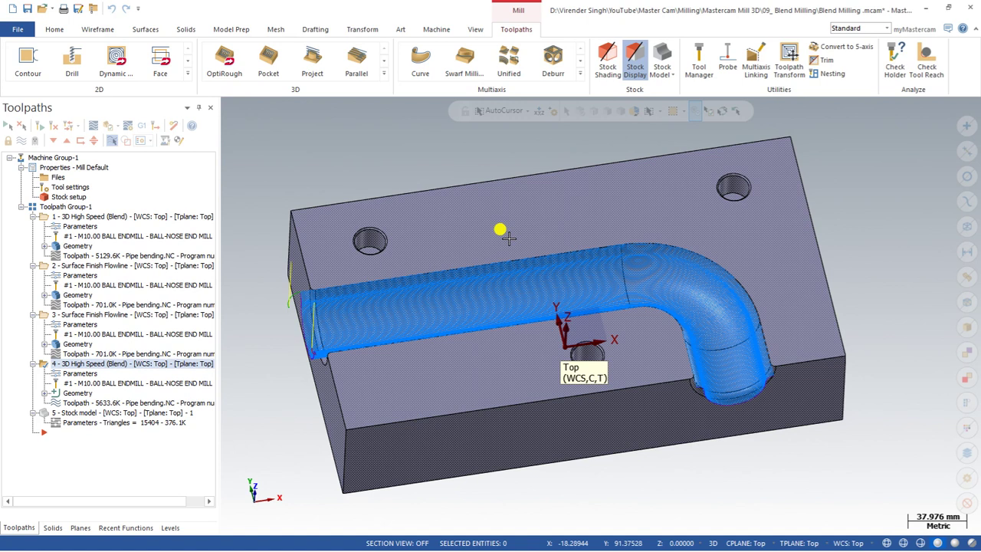
pyautogui.scroll(-1, 508, 239)
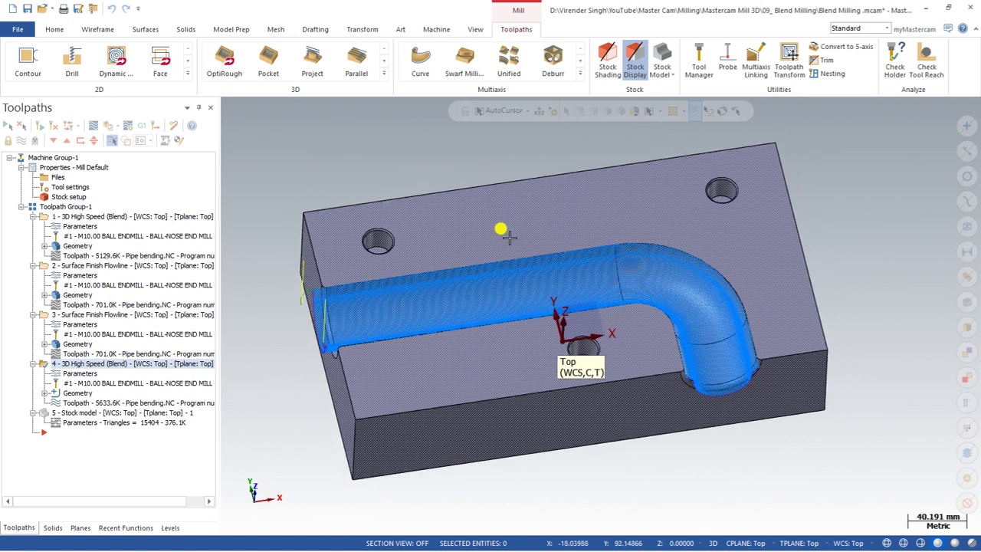
pyautogui.moveTo(509, 239)
pyautogui.mouseDown(button='middle')
pyautogui.moveTo(498, 226)
pyautogui.moveTo(503, 234)
pyautogui.mouseUp(button='middle')
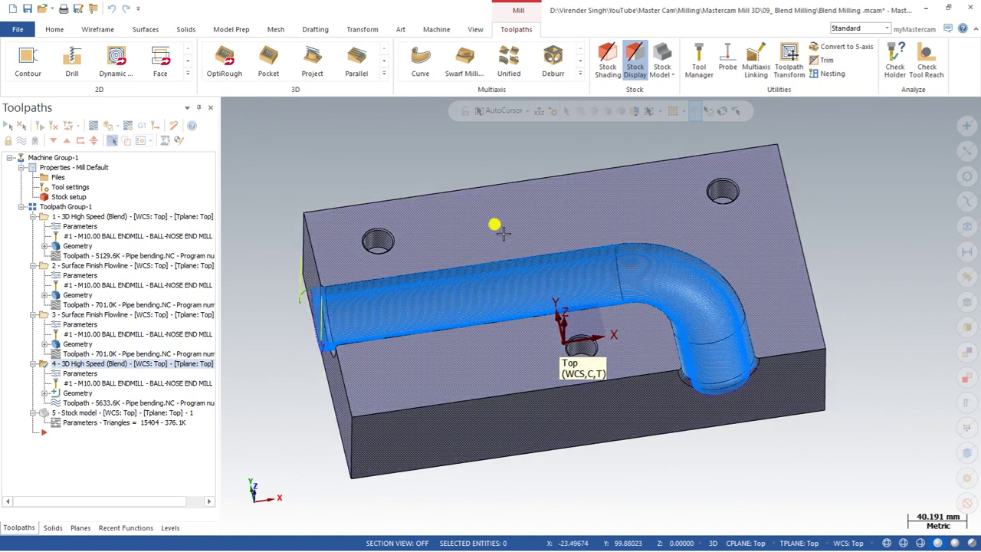
pyautogui.scroll(1, 499, 213)
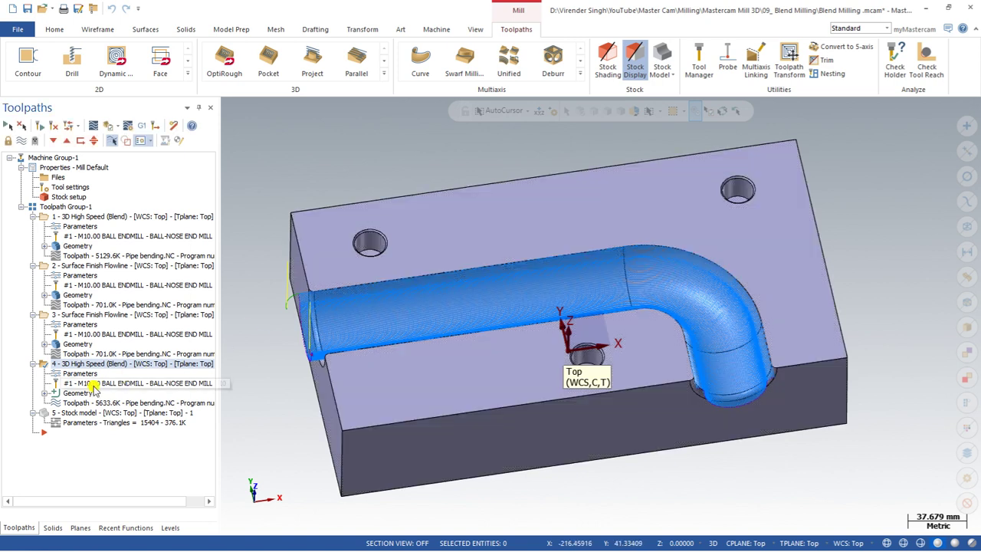
pyautogui.click(44, 315)
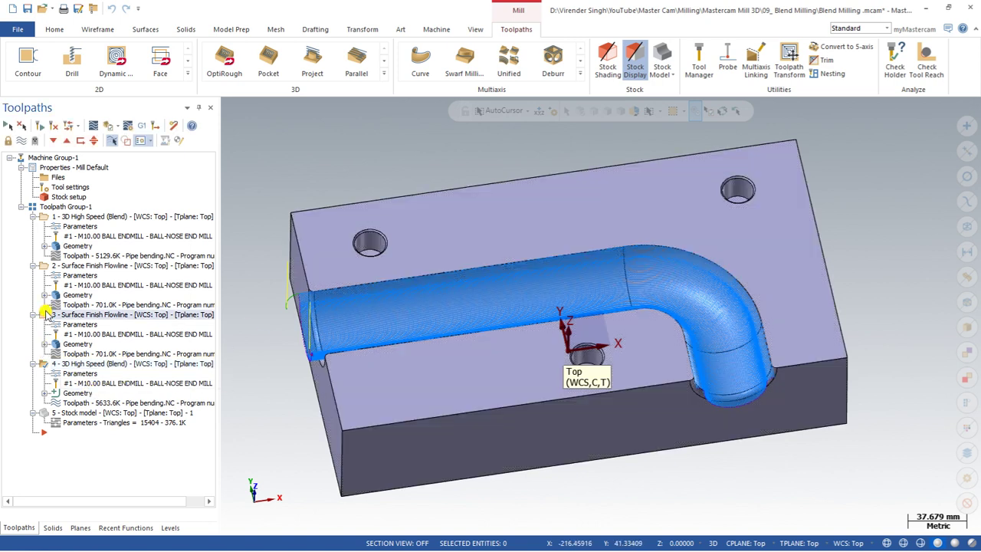
pyautogui.click(45, 363)
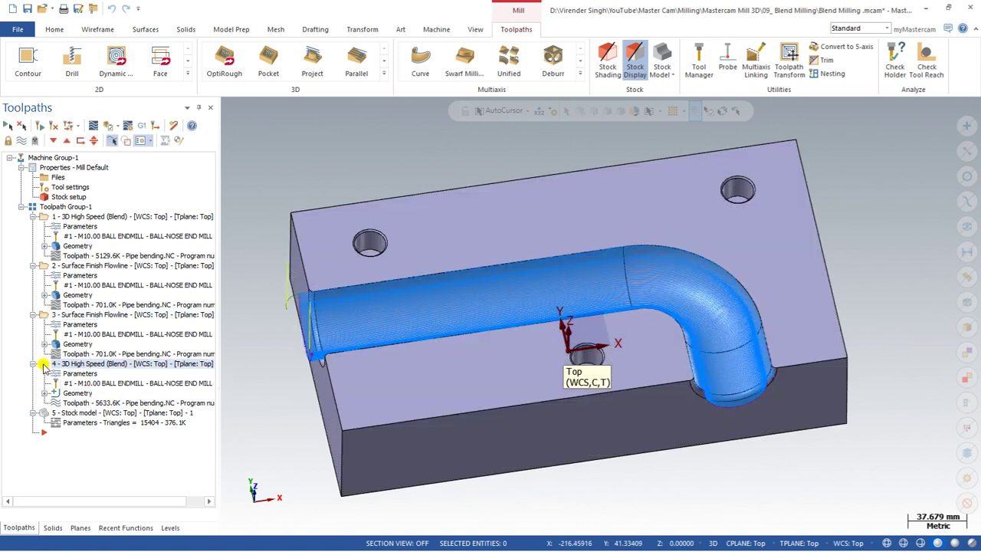
pyautogui.click(385, 77)
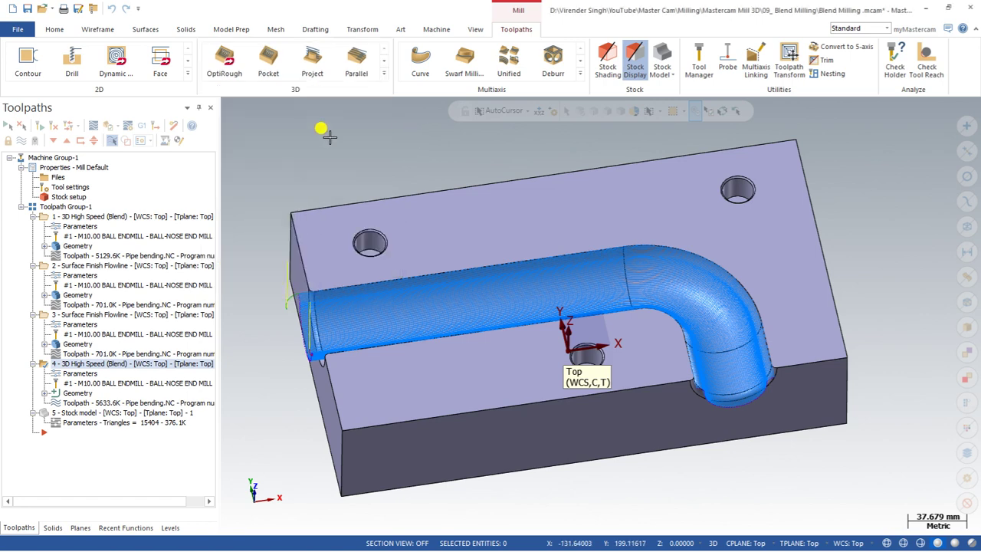
# Hide the fourth operation's toolpath and play its verification in Mastercam Simulator at a slightly faster speed, dismissing the error
pyautogui.click(21, 140)
pyautogui.moveTo(361, 272)
pyautogui.mouseDown(button='middle')
pyautogui.moveTo(375, 266)
pyautogui.moveTo(375, 287)
pyautogui.moveTo(325, 323)
pyautogui.mouseUp(button='middle')
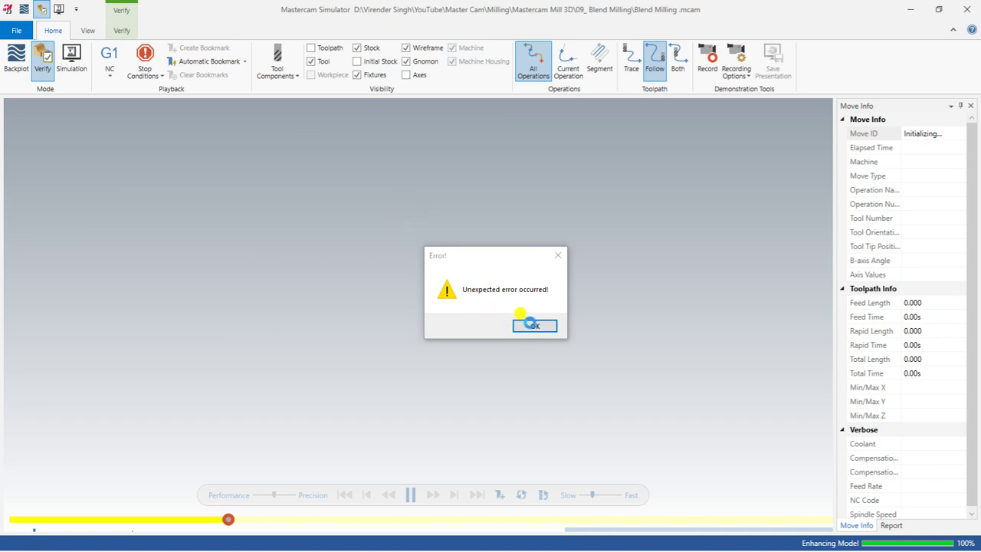
pyautogui.click(529, 323)
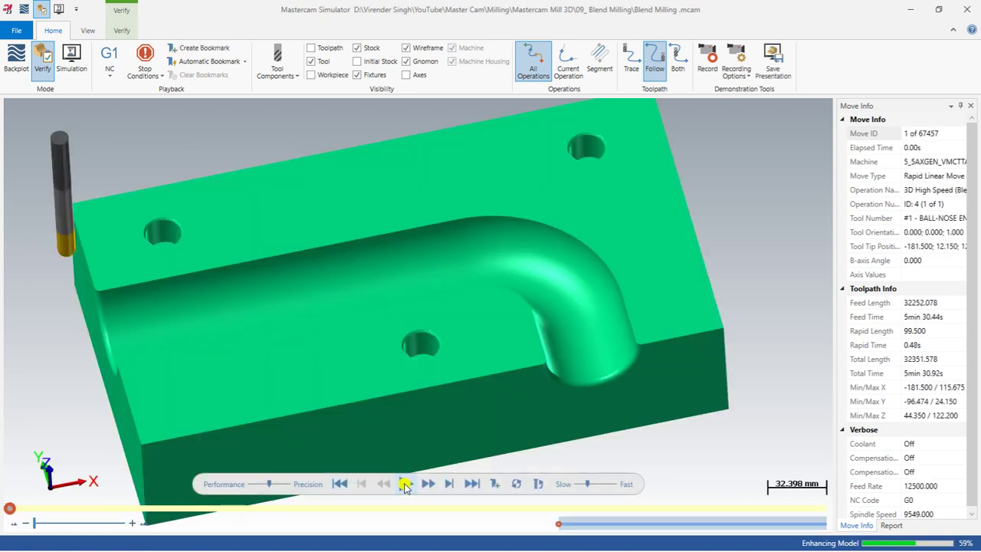
pyautogui.scroll(-2, 439, 295)
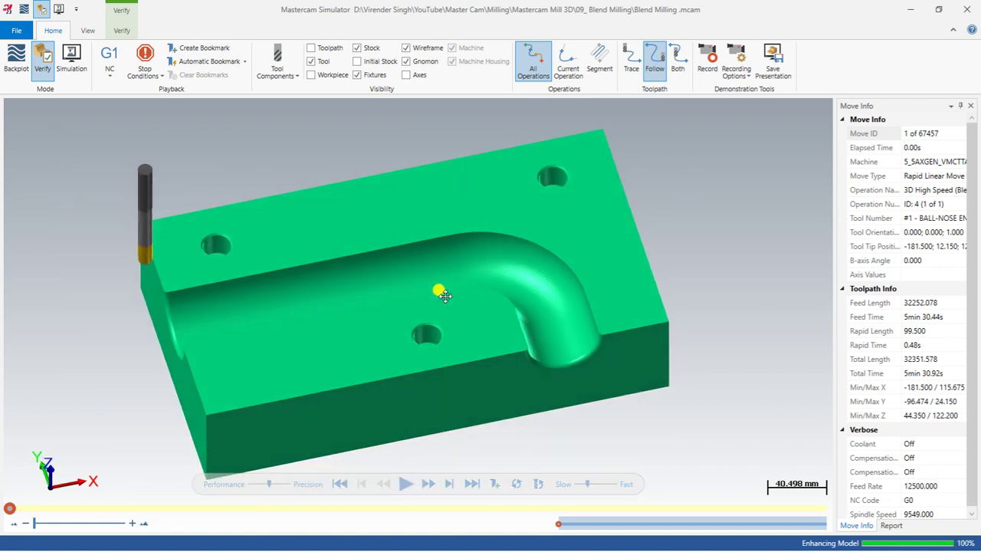
pyautogui.click(406, 483)
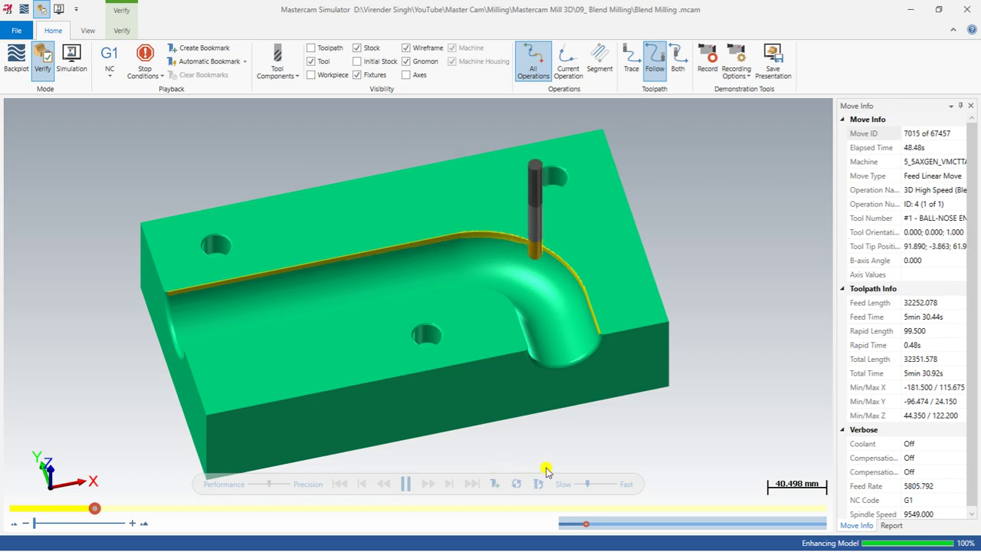
pyautogui.click(592, 487)
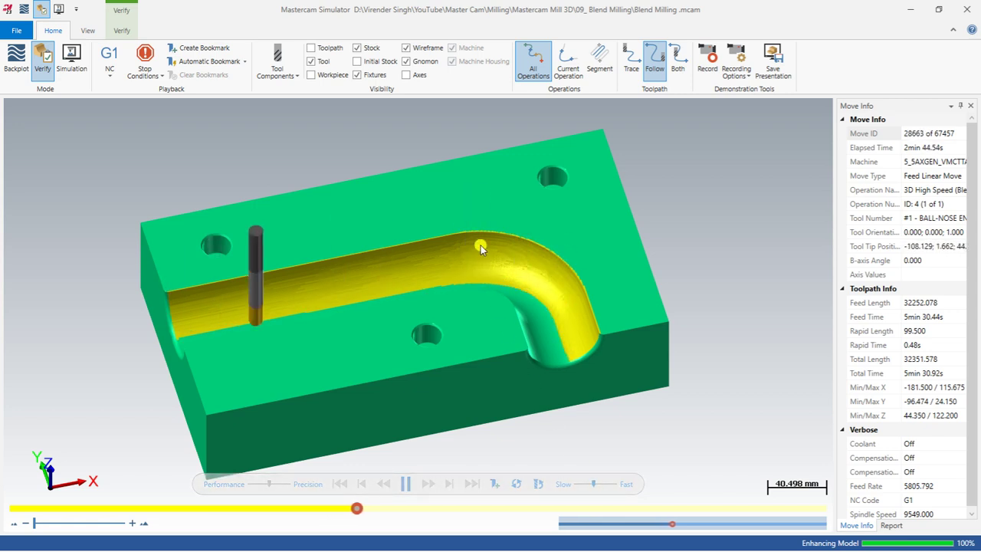
# Examine from several angles how the ball-nose end mill machines the curved pipe groove, and leave the simulator at the end
pyautogui.scroll(-2, 439, 274)
pyautogui.scroll(4, 439, 274)
pyautogui.scroll(-2, 435, 272)
pyautogui.scroll(1, 439, 270)
pyautogui.scroll(-1, 438, 274)
pyautogui.moveTo(444, 321); pyautogui.dragTo(399, 289, button='middle')
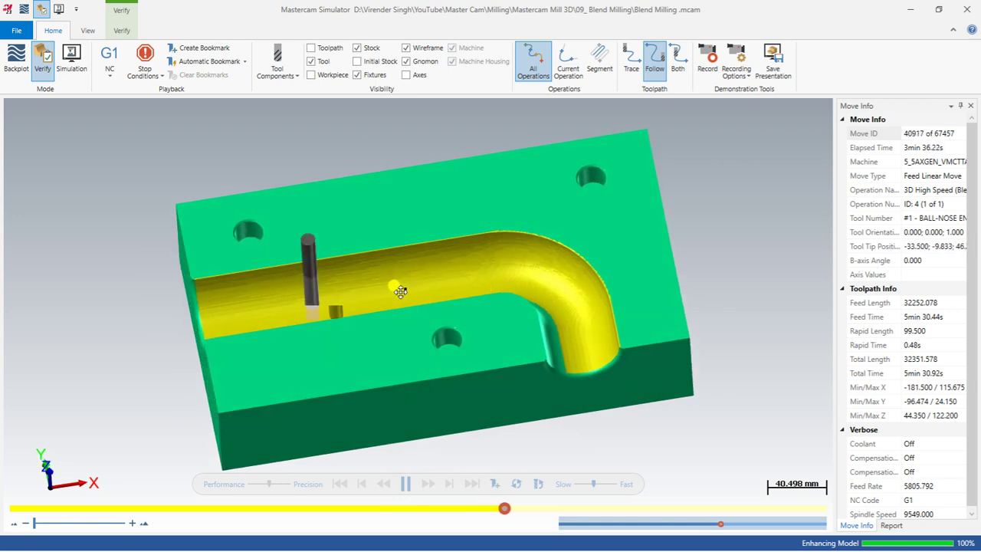
pyautogui.scroll(1, 401, 296)
pyautogui.scroll(-2, 400, 292)
pyautogui.moveTo(402, 285); pyautogui.dragTo(406, 291, button='middle')
pyautogui.scroll(1, 406, 291)
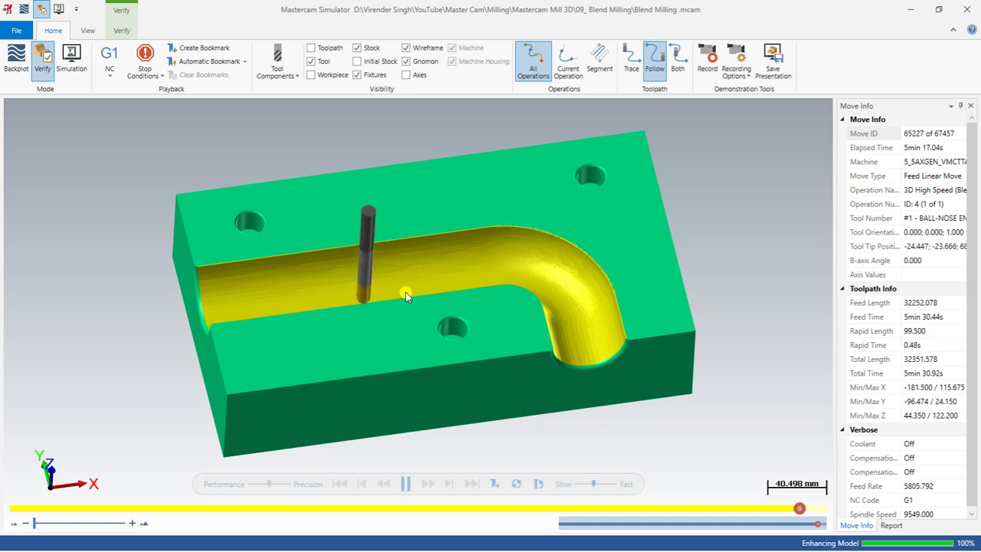
pyautogui.scroll(2, 375, 283)
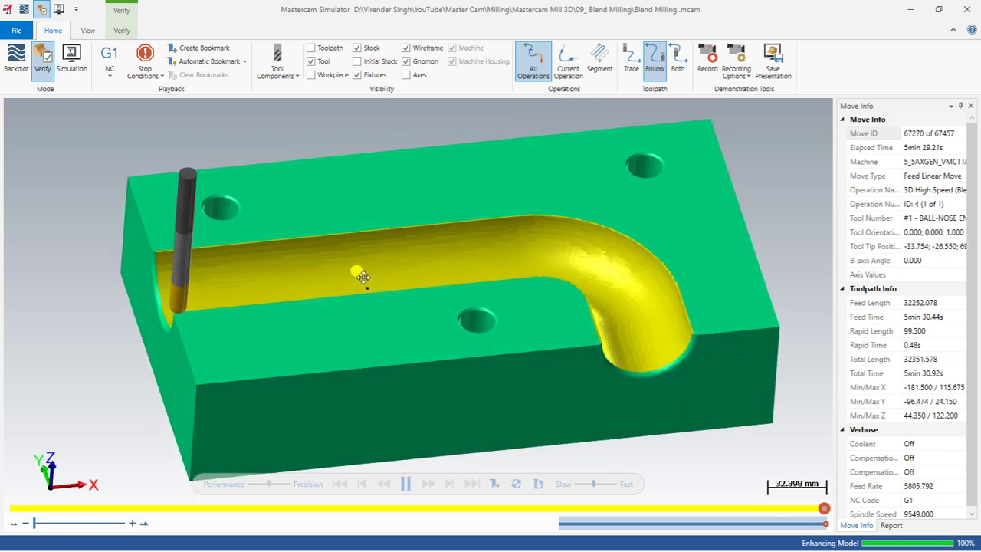
pyautogui.click(907, 13)
# Delete all the existing operations from the toolpath group and confirm the deletion
pyautogui.moveTo(481, 257); pyautogui.dragTo(361, 193, button='middle')
pyautogui.rightClick(361, 193)
pyautogui.click(379, 257)
pyautogui.moveTo(431, 272); pyautogui.dragTo(436, 241, button='middle')
pyautogui.scroll(2, 429, 241)
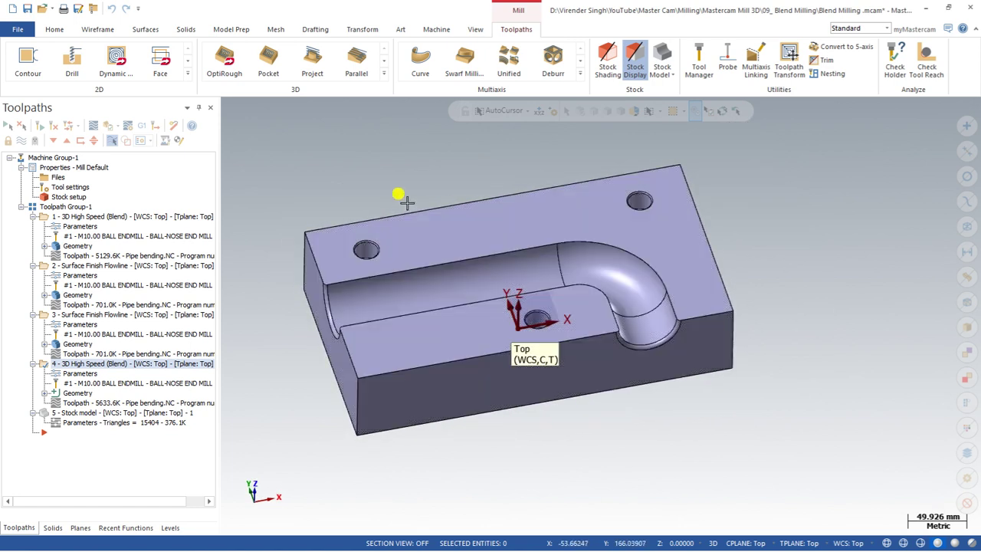
pyautogui.click(174, 128)
pyautogui.click(505, 307)
# Create curves along both upper edges of the pipe groove, over its full length, with Curve One Edge
pyautogui.moveTo(390, 381); pyautogui.dragTo(393, 265, button='middle')
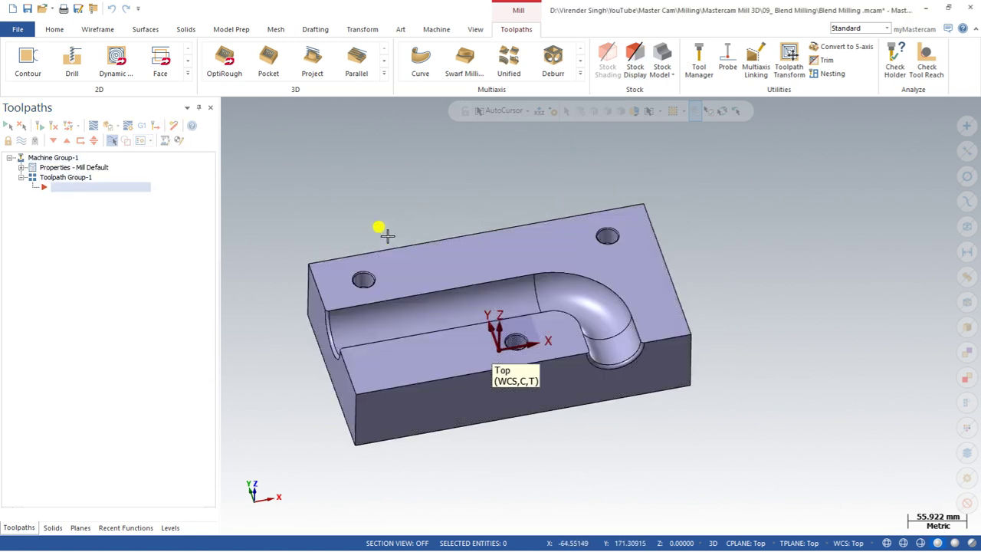
pyautogui.rightClick(372, 234)
pyautogui.click(402, 291)
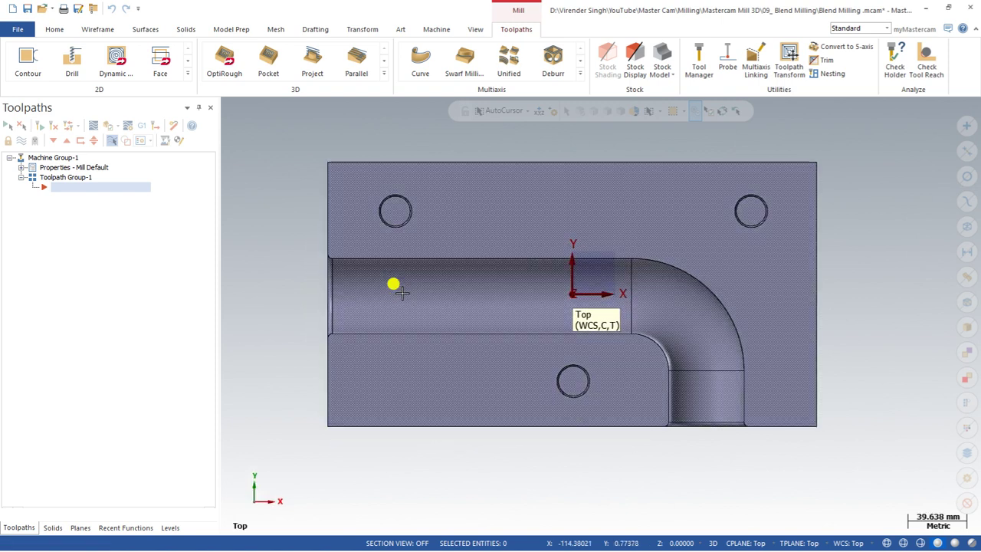
pyautogui.moveTo(335, 313)
pyautogui.mouseDown(button='middle')
pyautogui.moveTo(327, 291)
pyautogui.moveTo(368, 230)
pyautogui.moveTo(401, 263)
pyautogui.moveTo(392, 340)
pyautogui.moveTo(429, 236)
pyautogui.moveTo(410, 237)
pyautogui.moveTo(363, 294)
pyautogui.mouseUp(button='middle')
pyautogui.scroll(1, 355, 299)
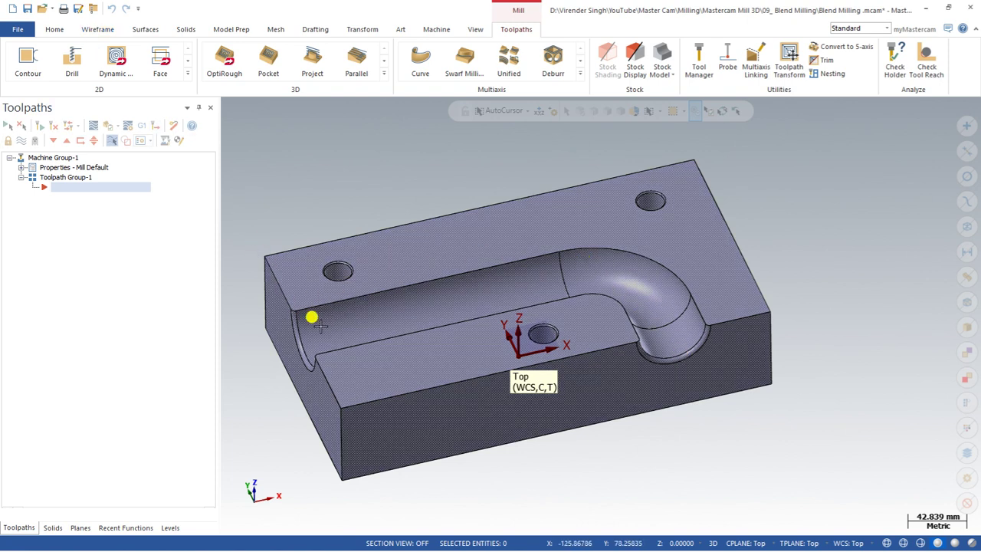
pyautogui.click(98, 30)
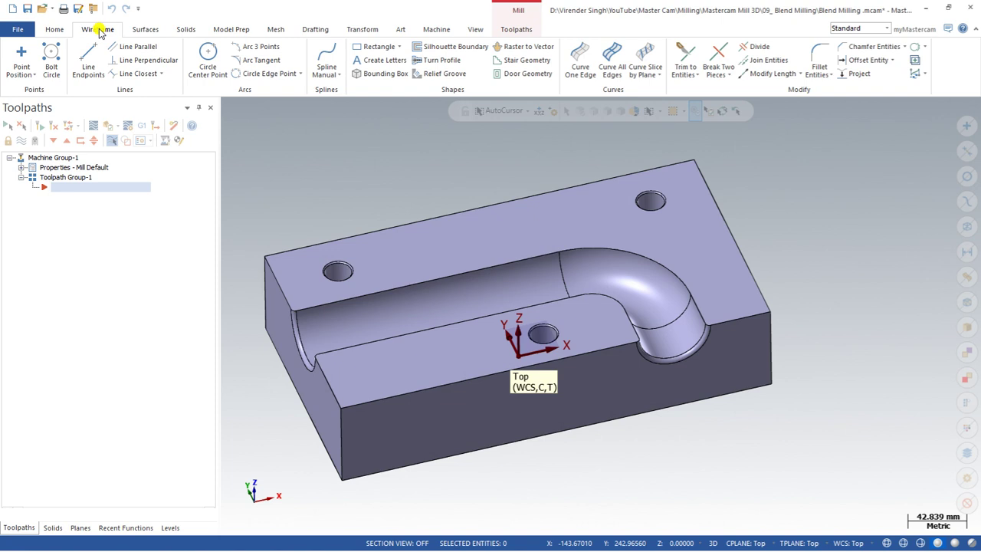
pyautogui.click(581, 59)
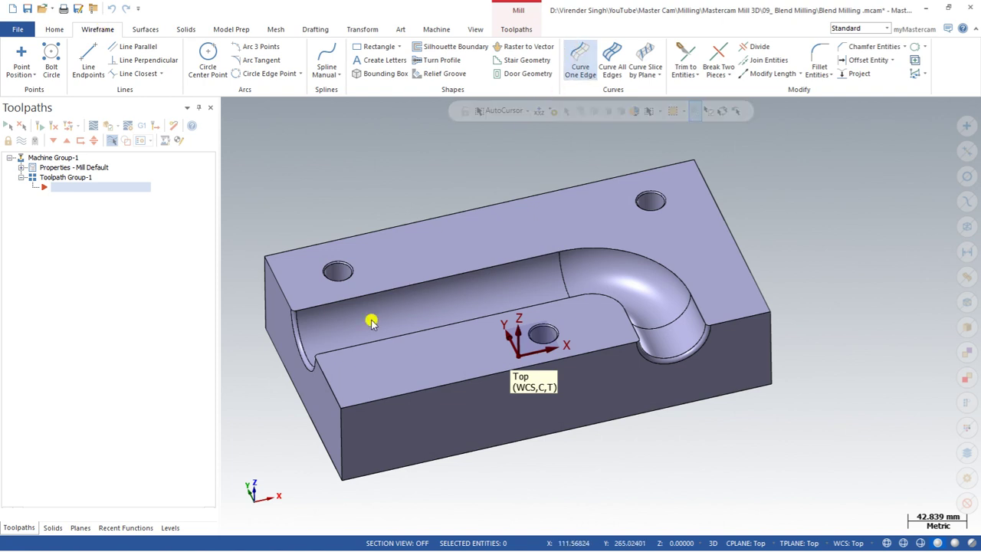
pyautogui.click(627, 259)
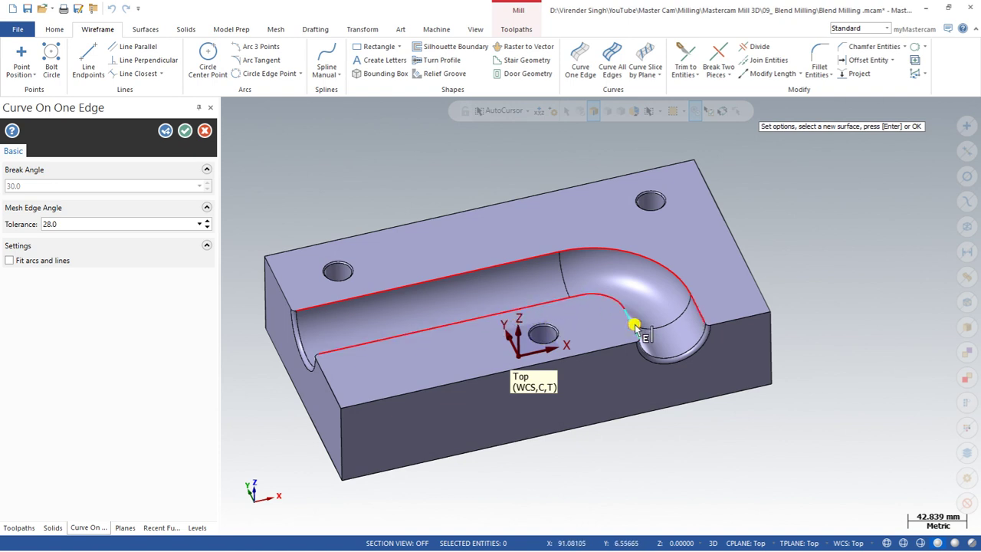
pyautogui.click(187, 131)
# Start a 3D Blend finishing toolpath and reset the wall and floor stock of its machining geometry to 0.0
pyautogui.moveTo(409, 176); pyautogui.dragTo(432, 275, button='middle')
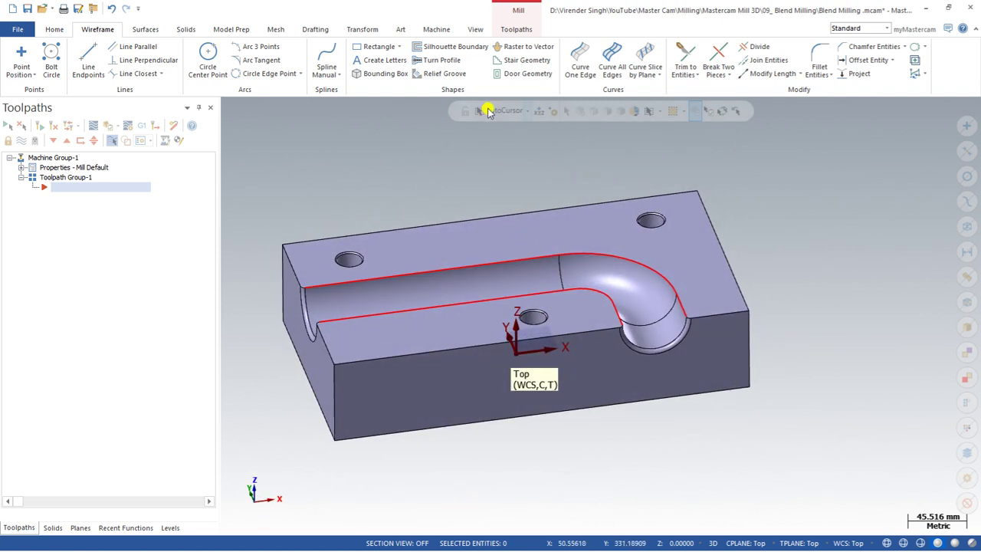
pyautogui.click(515, 29)
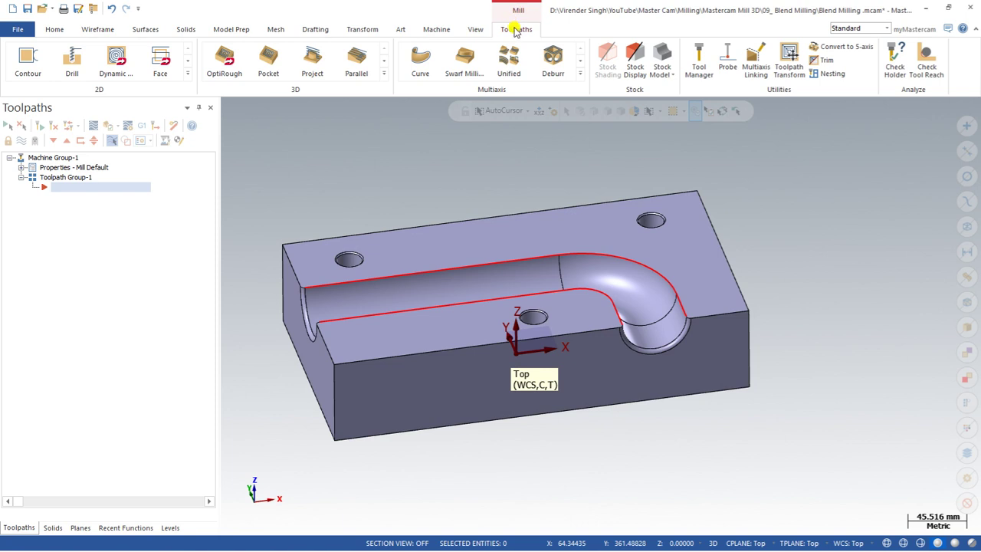
pyautogui.click(386, 78)
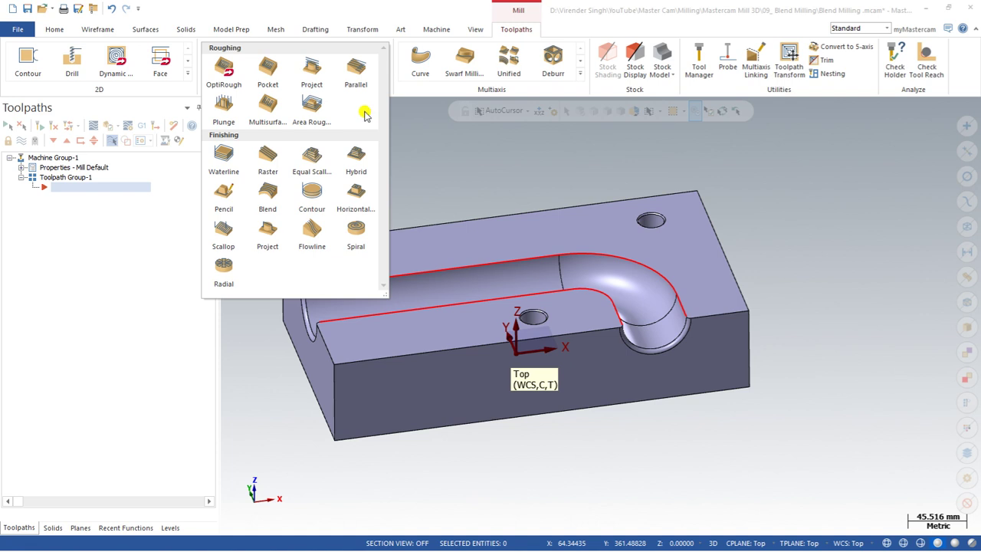
pyautogui.click(267, 193)
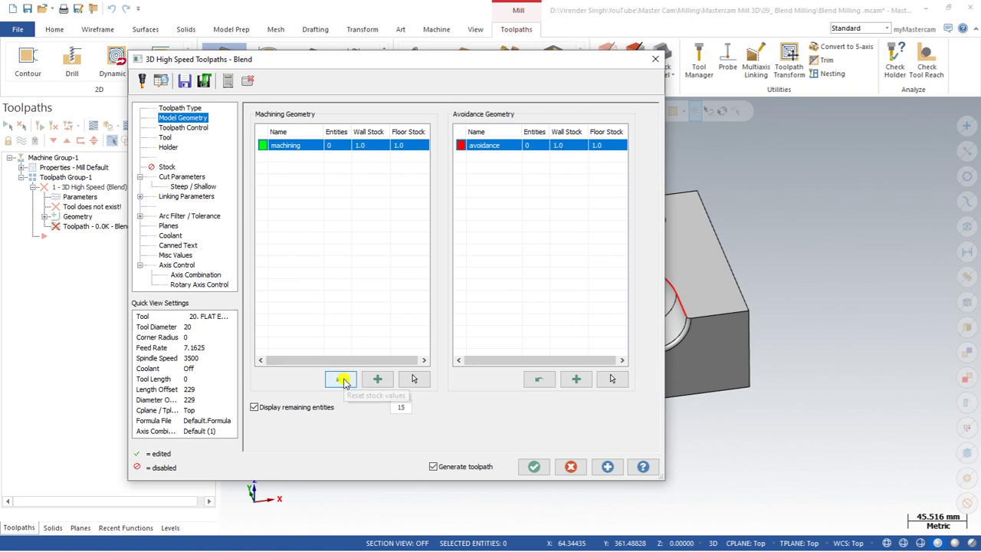
pyautogui.click(342, 380)
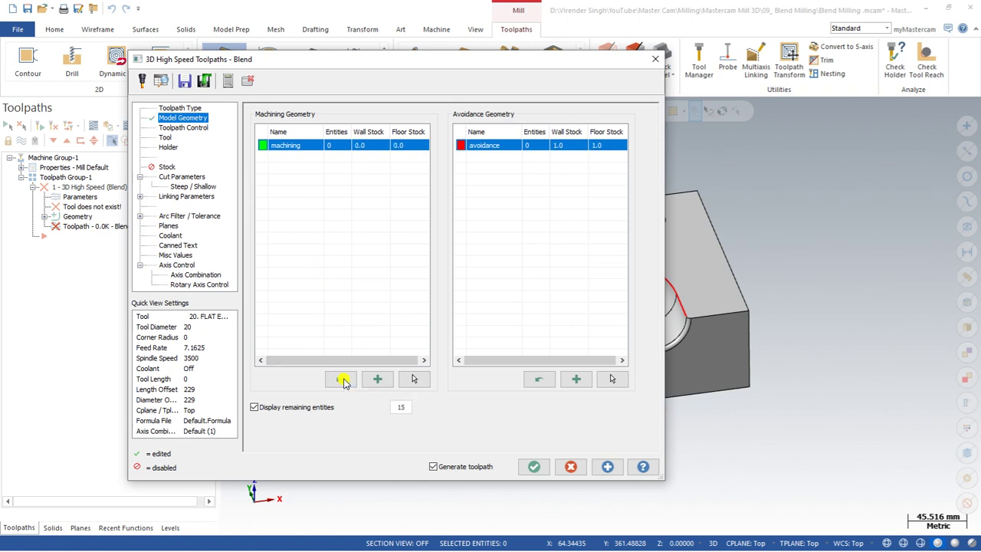
# Try the whole part as machining geometry, and replace that selection with the straight, bend and end faces of the pipe groove
pyautogui.click(418, 380)
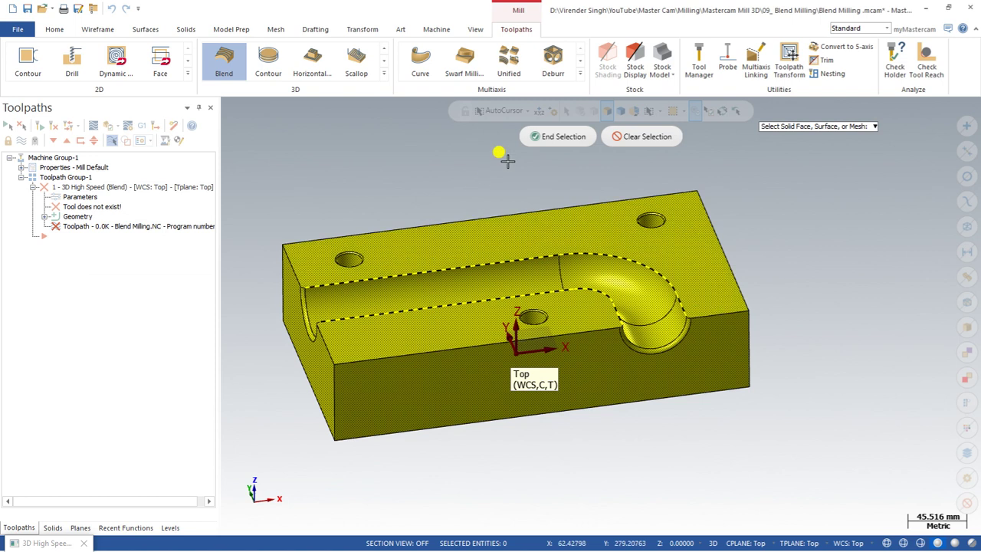
pyautogui.click(562, 136)
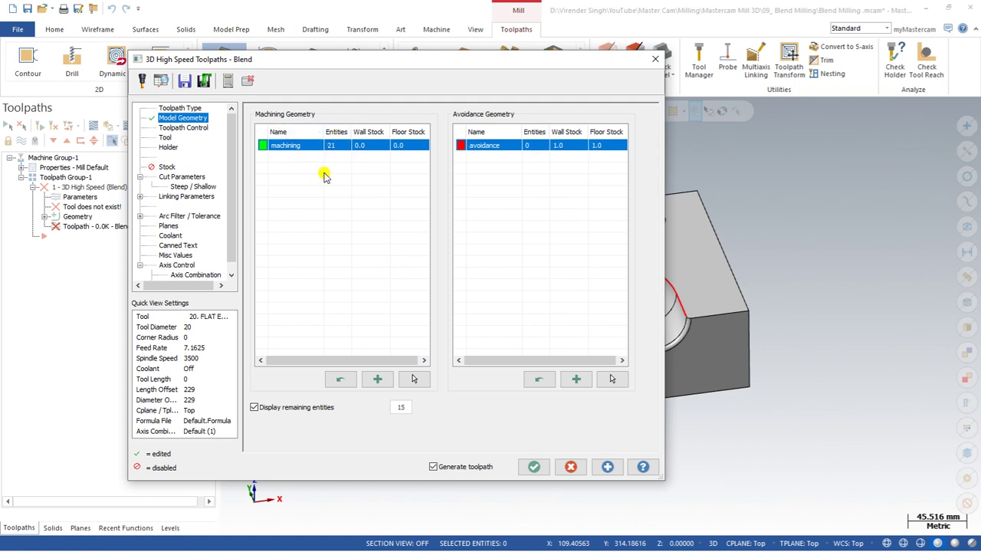
pyautogui.click(415, 378)
pyautogui.moveTo(270, 188); pyautogui.dragTo(806, 457)
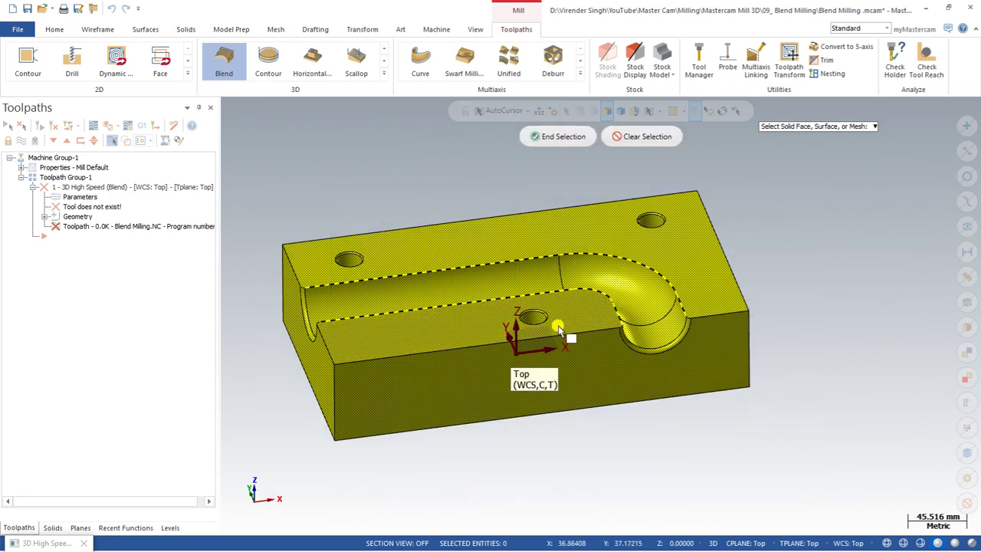
pyautogui.click(627, 136)
pyautogui.click(491, 281)
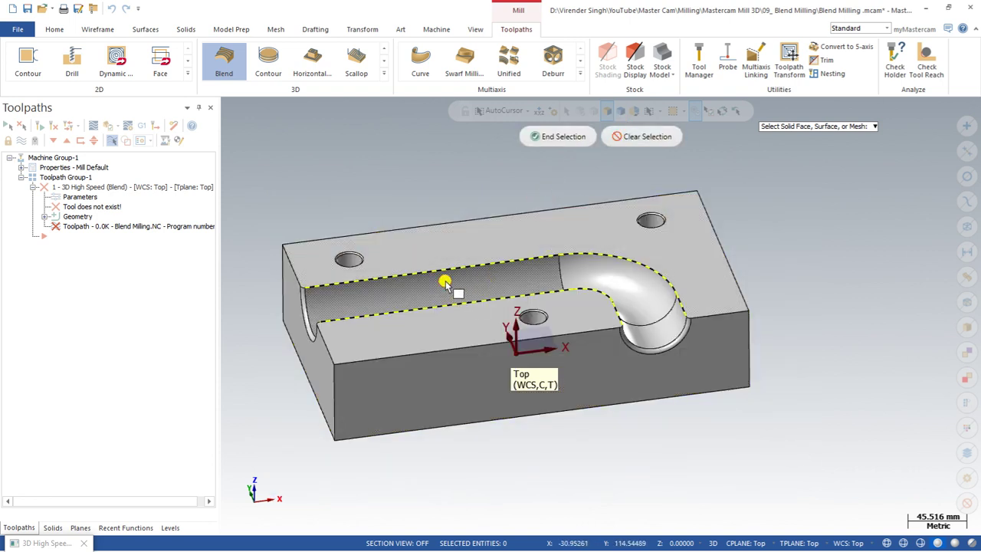
pyautogui.click(605, 280)
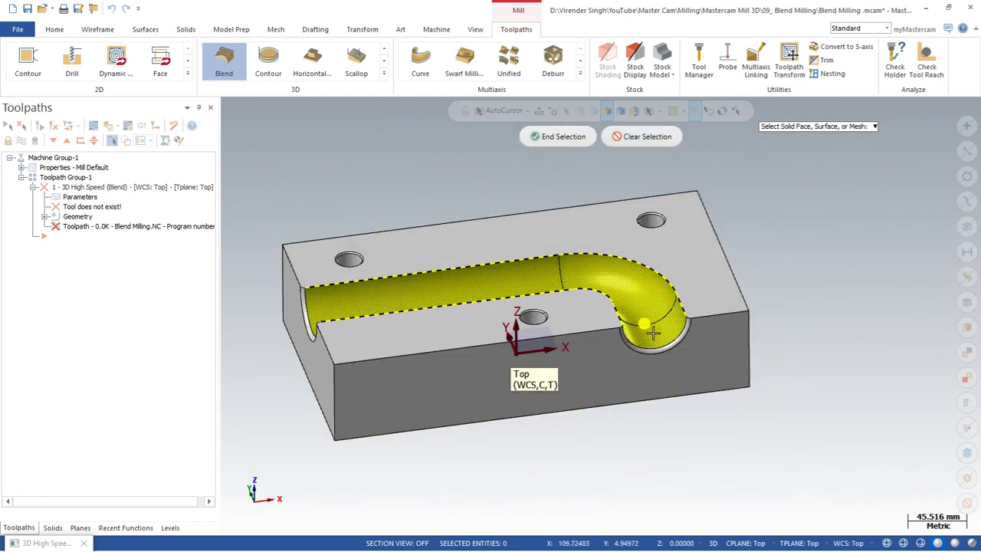
pyautogui.click(574, 135)
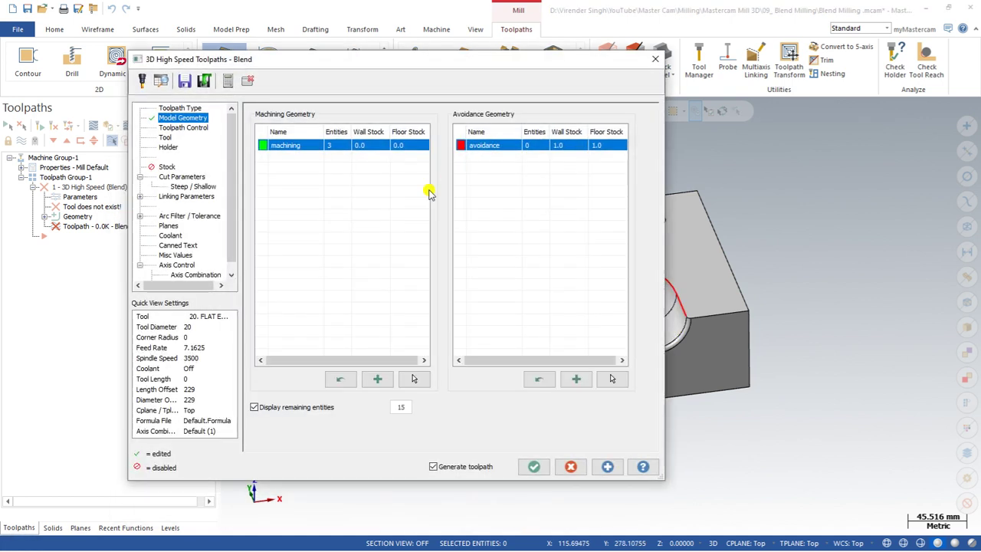
# Chain the curves along both upper edges of the pipe groove as the toolpath control curves
pyautogui.click(180, 129)
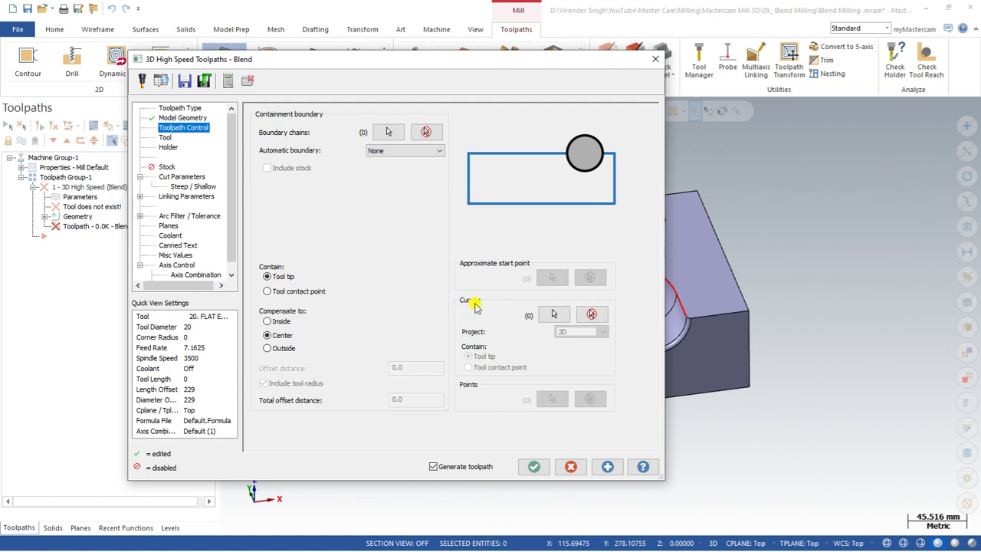
pyautogui.click(555, 316)
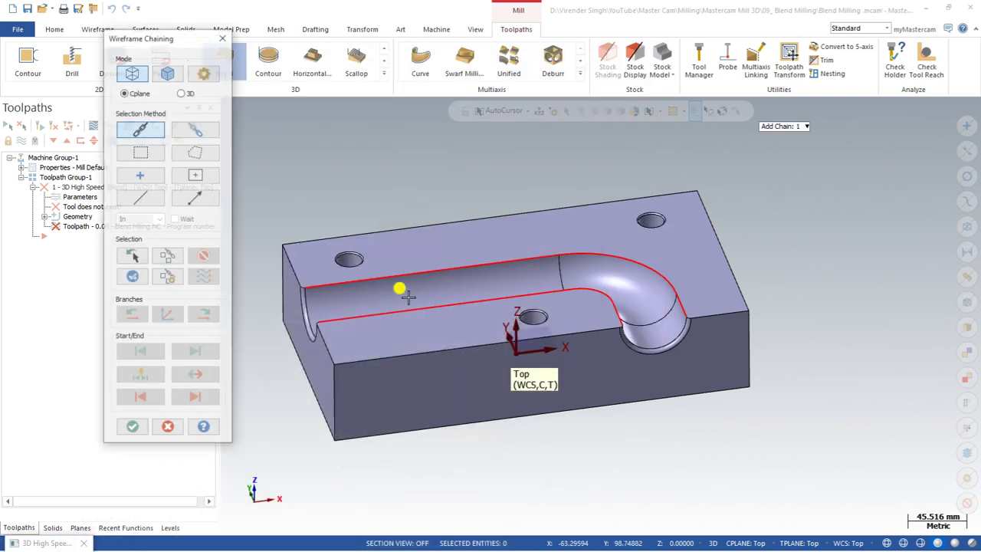
pyautogui.click(338, 294)
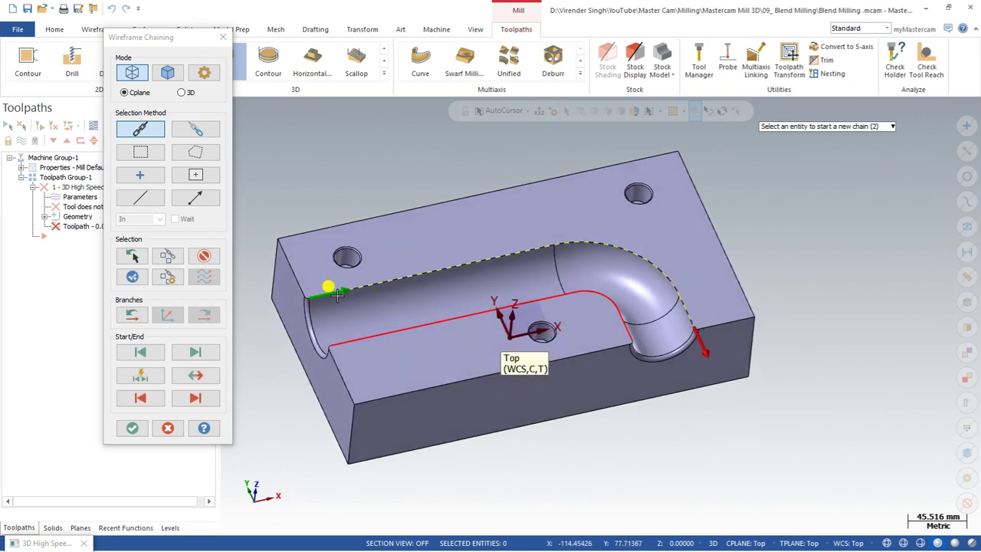
pyautogui.click(132, 428)
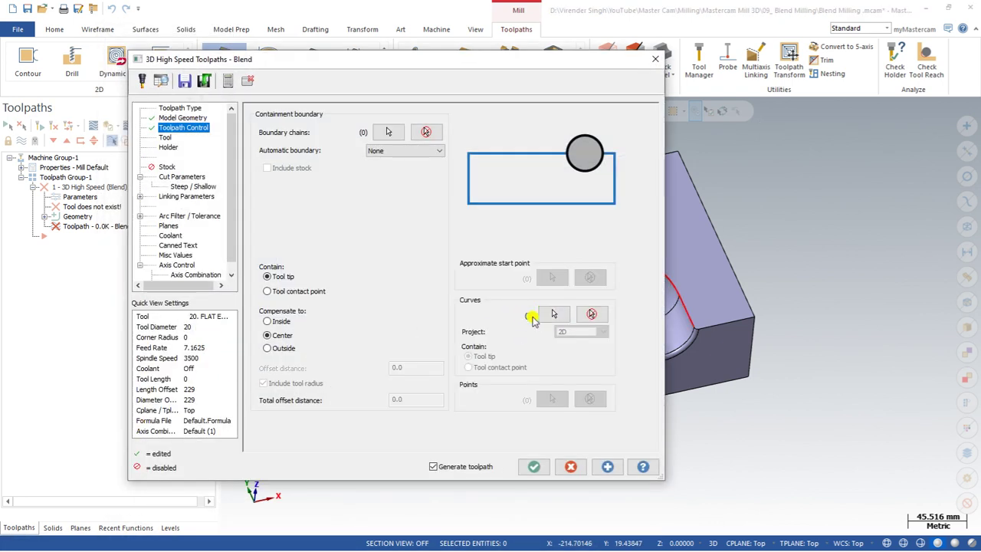
# Choose tool 242, the 16 mm ball-nose end mill, from the tool library for the Blend toolpath
pyautogui.click(163, 138)
pyautogui.click(295, 239)
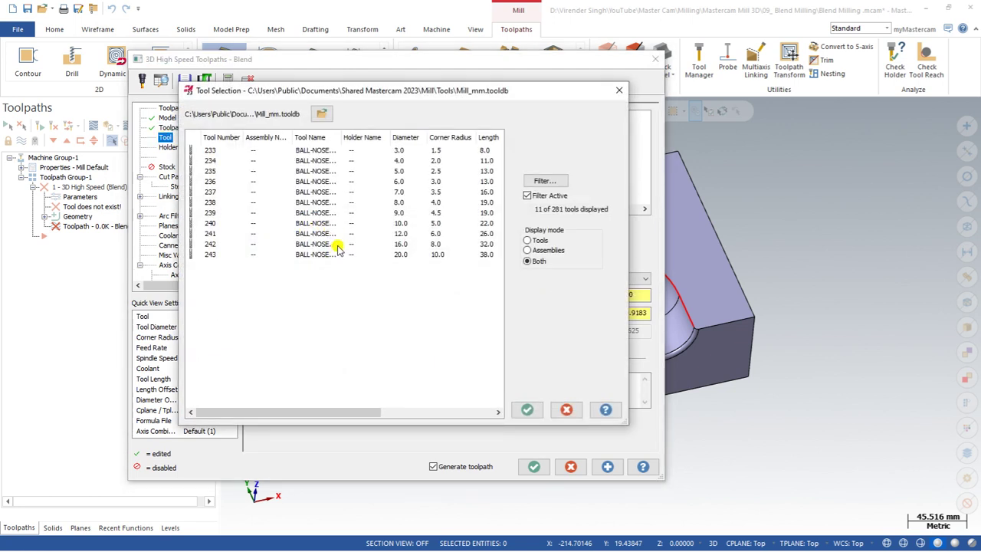
pyautogui.doubleClick(336, 244)
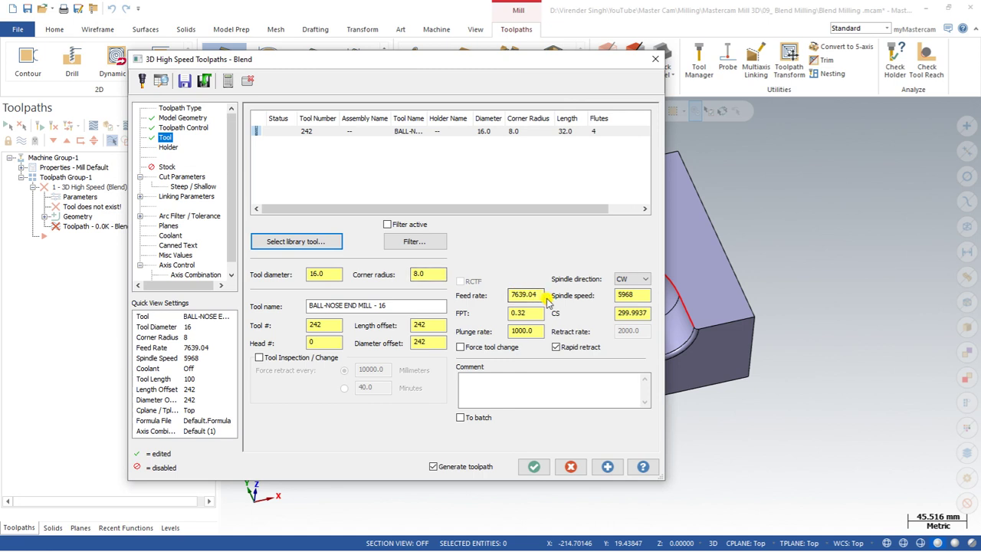
pyautogui.click(533, 331)
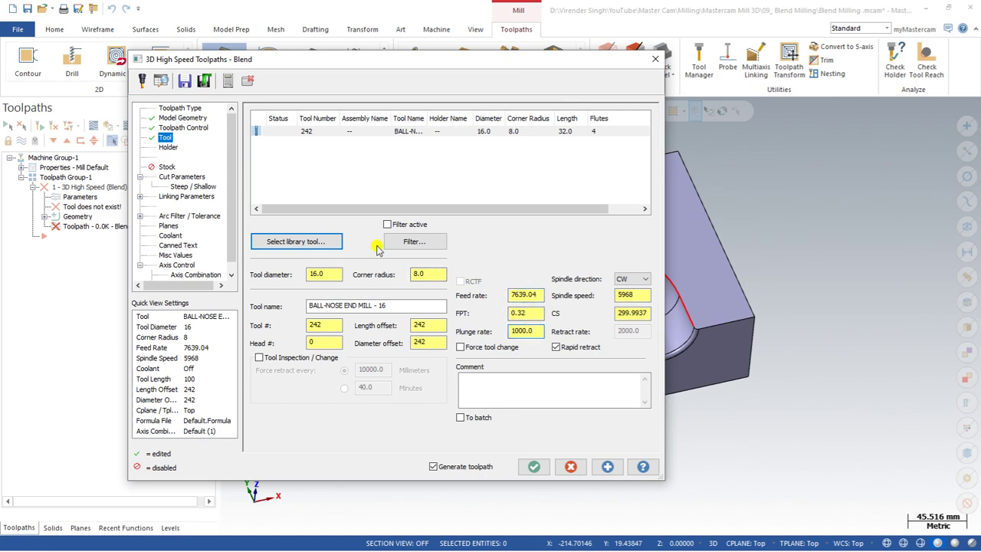
# Set the cut stepover to 0.3 and generate the Blend toolpath
pyautogui.click(181, 177)
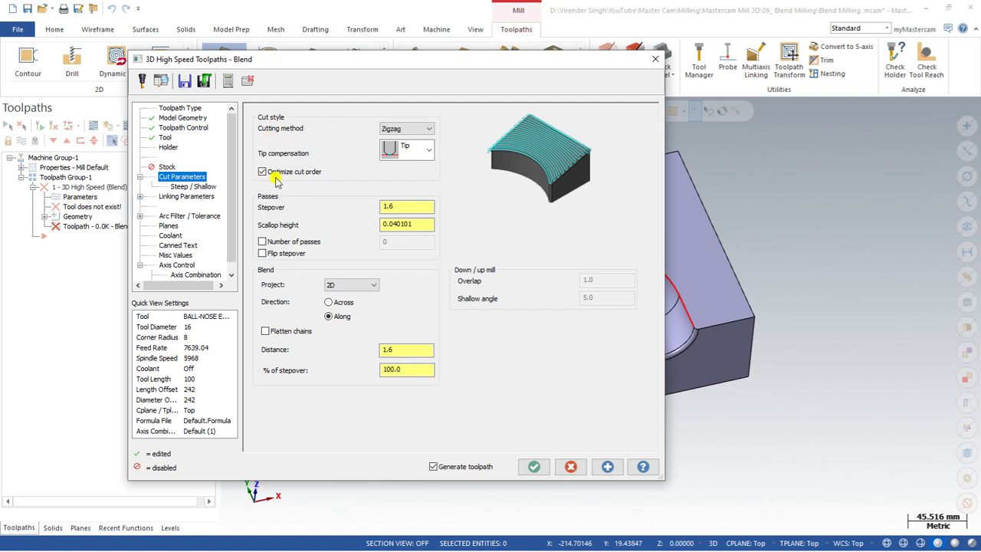
pyautogui.click(385, 207)
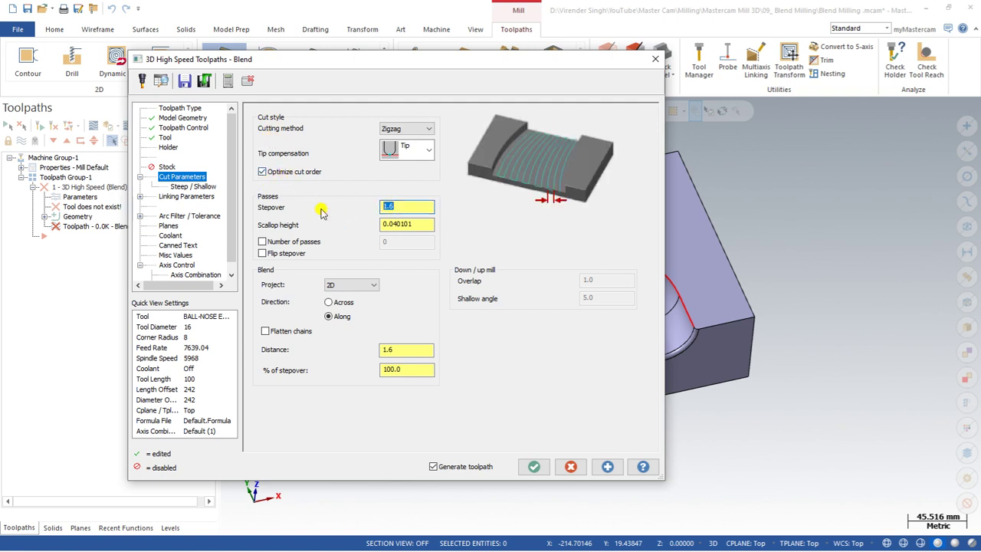
pyautogui.press('Return')
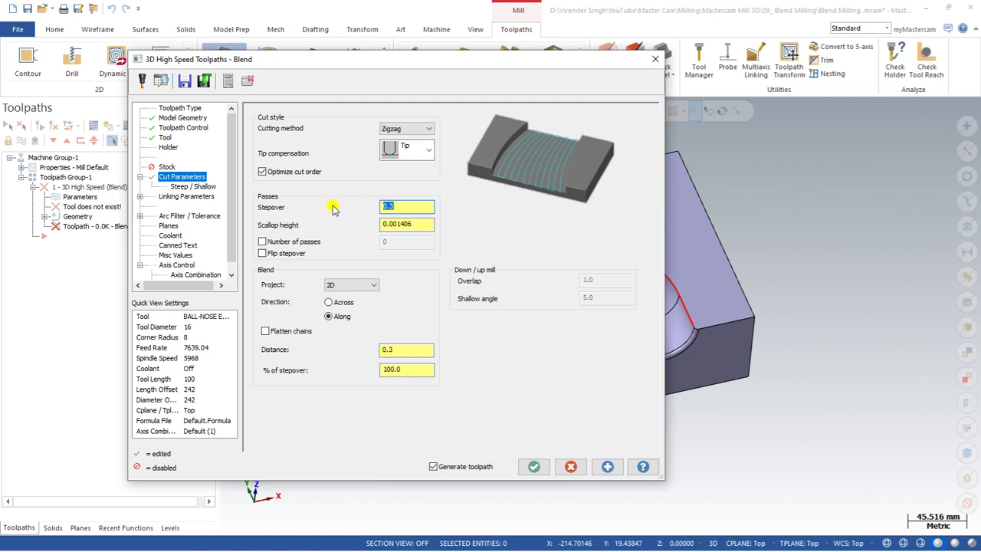
pyautogui.click(539, 468)
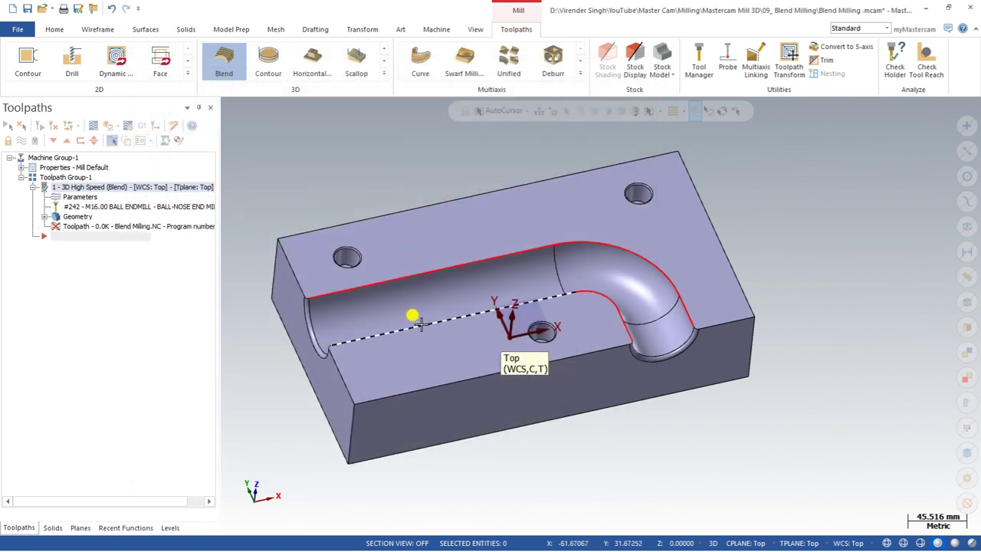
# Backplot the Blend toolpath and play the tool motion along the groove
pyautogui.scroll(2, 414, 270)
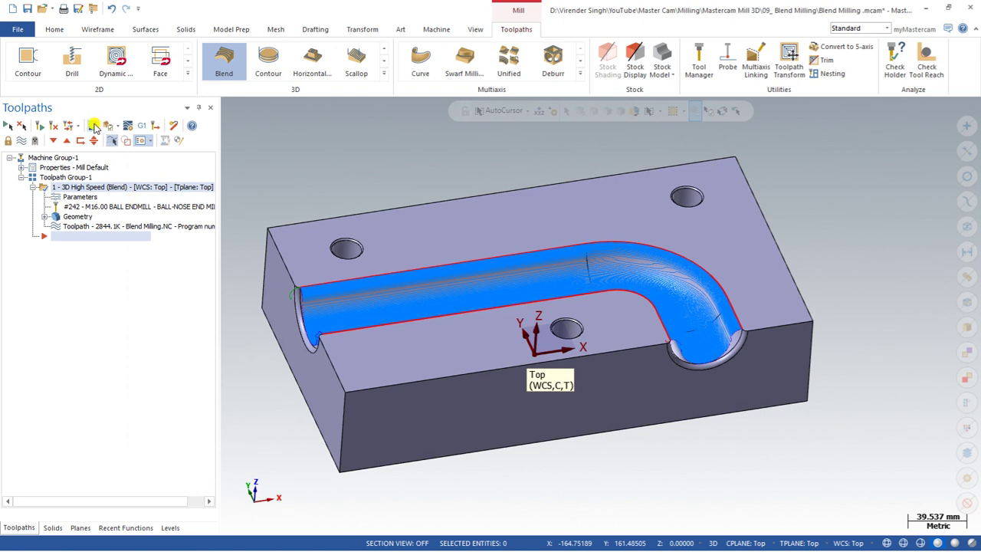
pyautogui.click(94, 125)
pyautogui.click(228, 105)
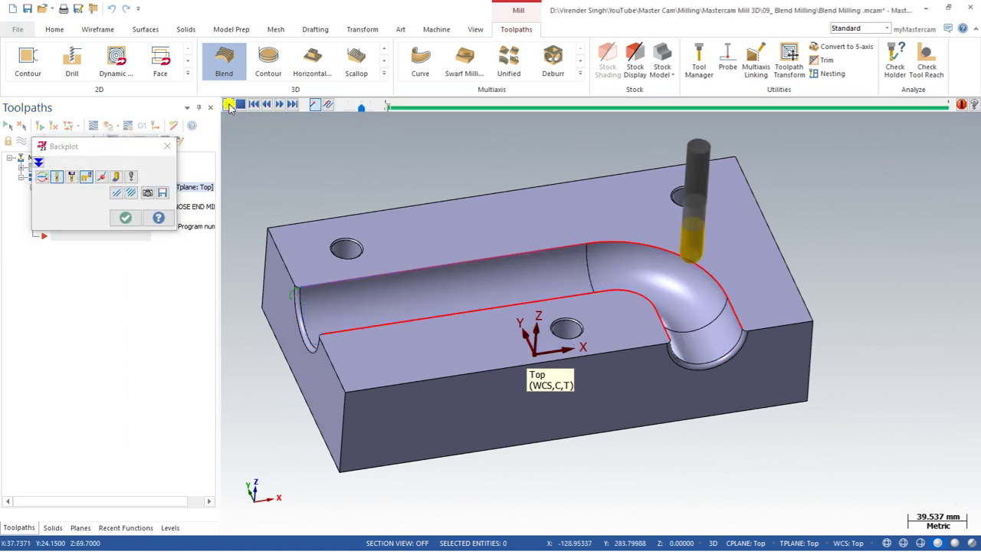
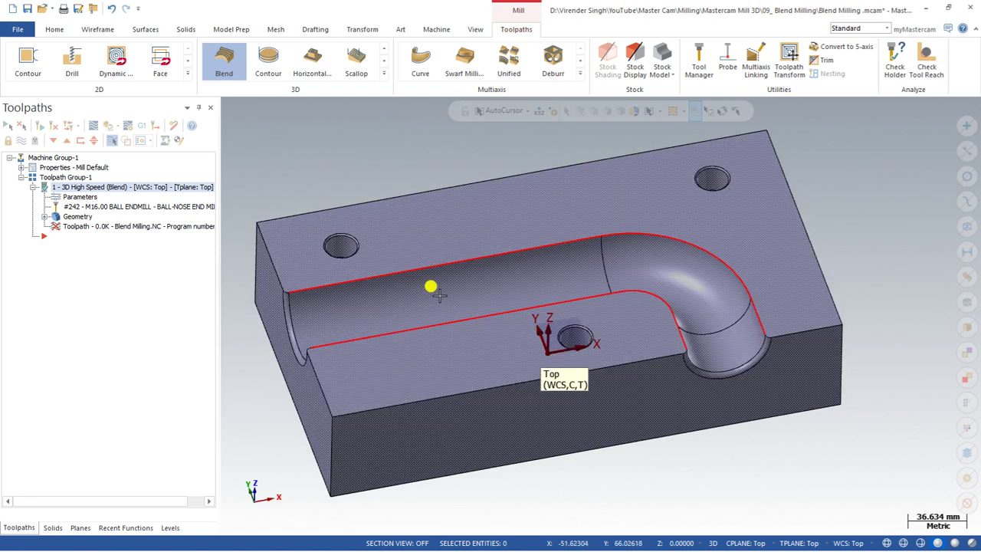
# Examine the regenerated toolpath's pass spacing up close along the straight section and bend of the groove
pyautogui.moveTo(439, 295)
pyautogui.mouseDown(button='middle')
pyautogui.moveTo(450, 328)
pyautogui.moveTo(440, 297)
pyautogui.mouseUp(button='middle')
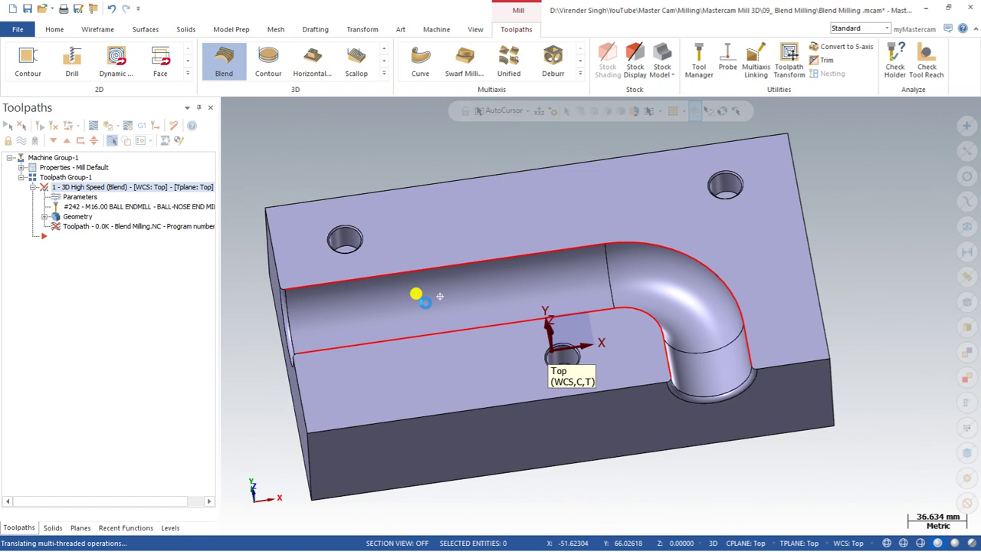
pyautogui.moveTo(410, 287); pyautogui.dragTo(698, 274, button='middle')
pyautogui.scroll(5, 702, 284)
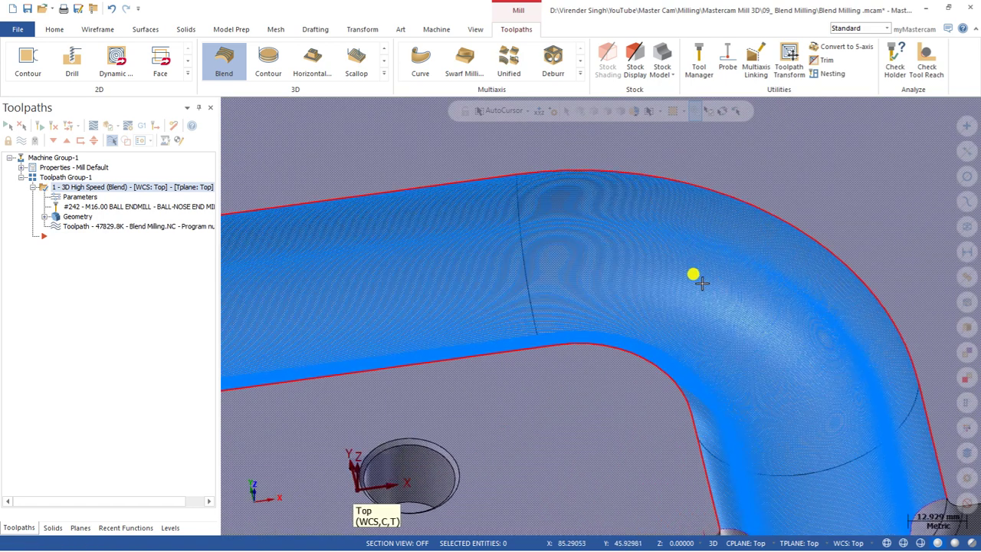
pyautogui.scroll(2, 675, 261)
pyautogui.scroll(-3, 797, 261)
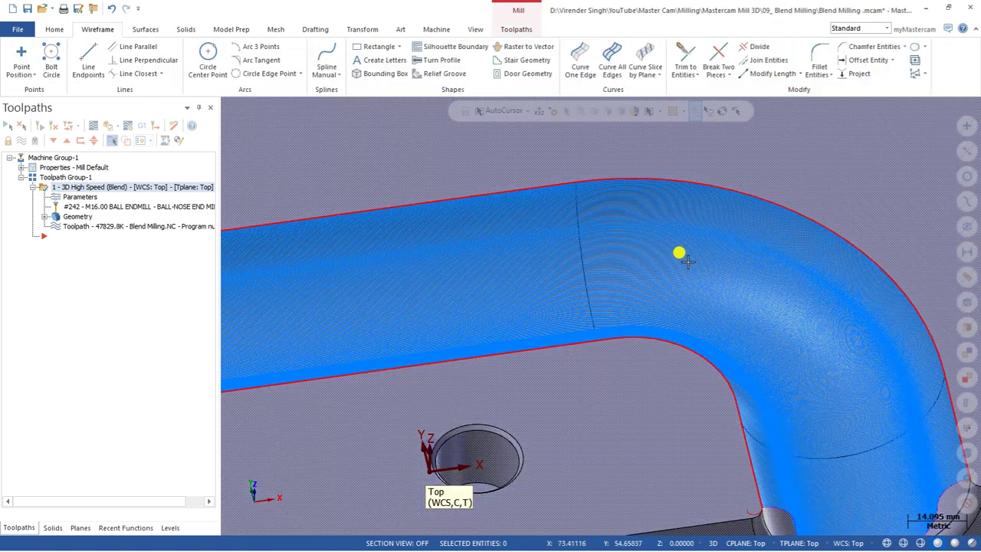
pyautogui.scroll(-3, 771, 257)
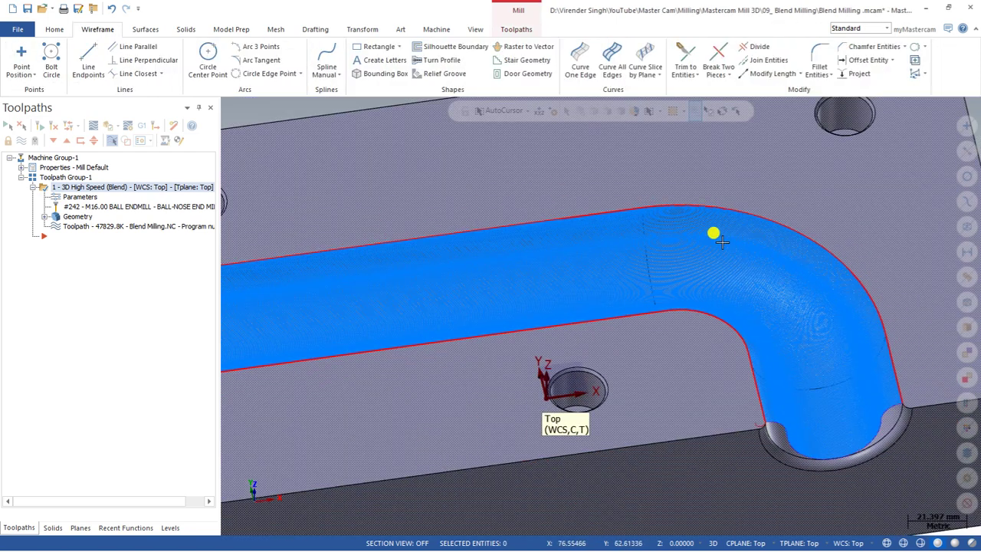
pyautogui.scroll(-1, 808, 272)
pyautogui.scroll(-1, 511, 244)
# Play the backplot of the regenerated toolpath to check the pass direction, and close it
pyautogui.click(92, 128)
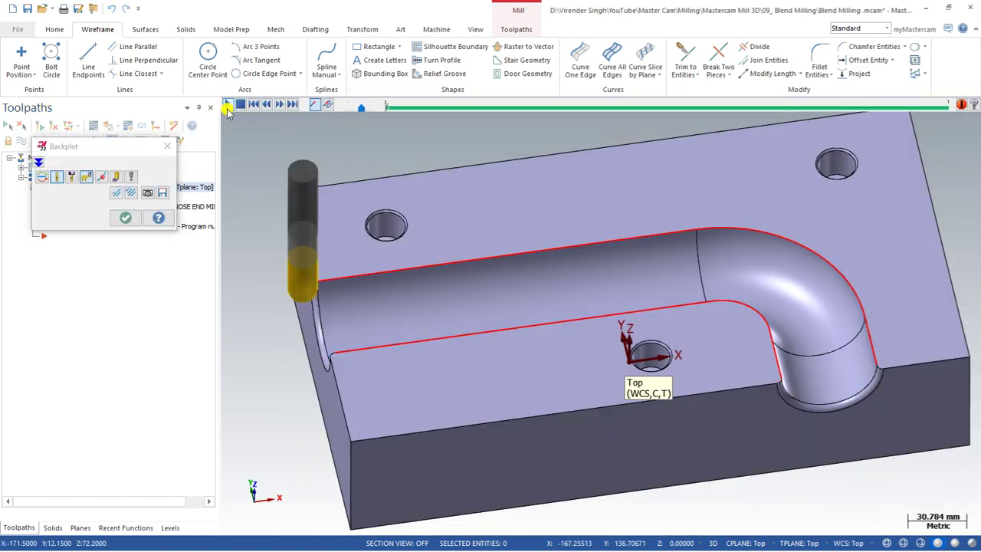
pyautogui.click(227, 105)
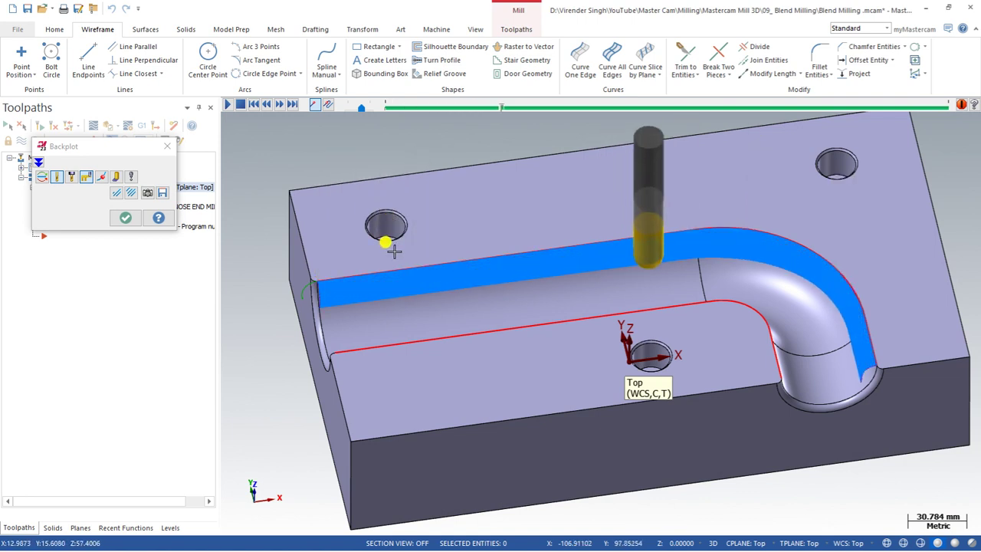
pyautogui.press('Escape')
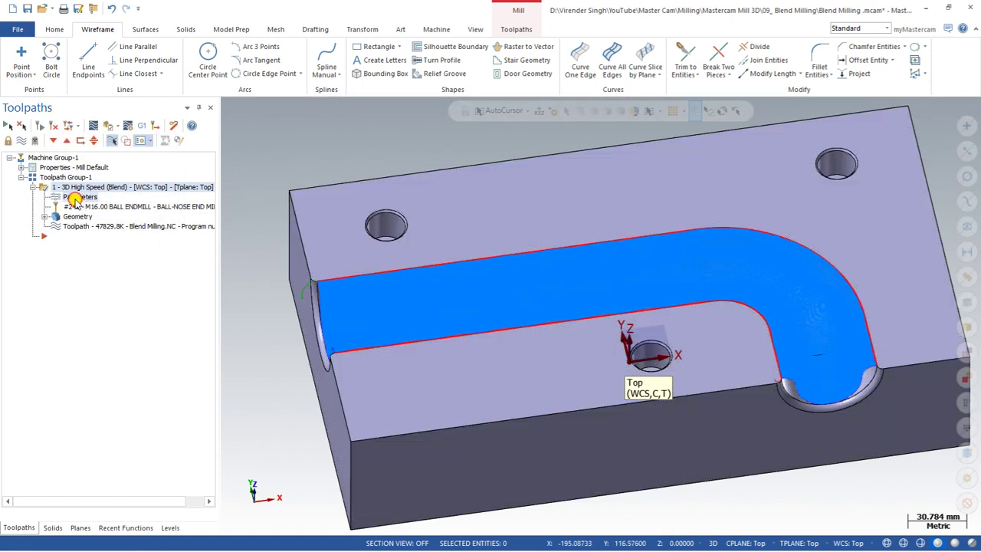
# Switch the clearance plane position to Incremental in the Blend operation's linking parameters
pyautogui.click(77, 197)
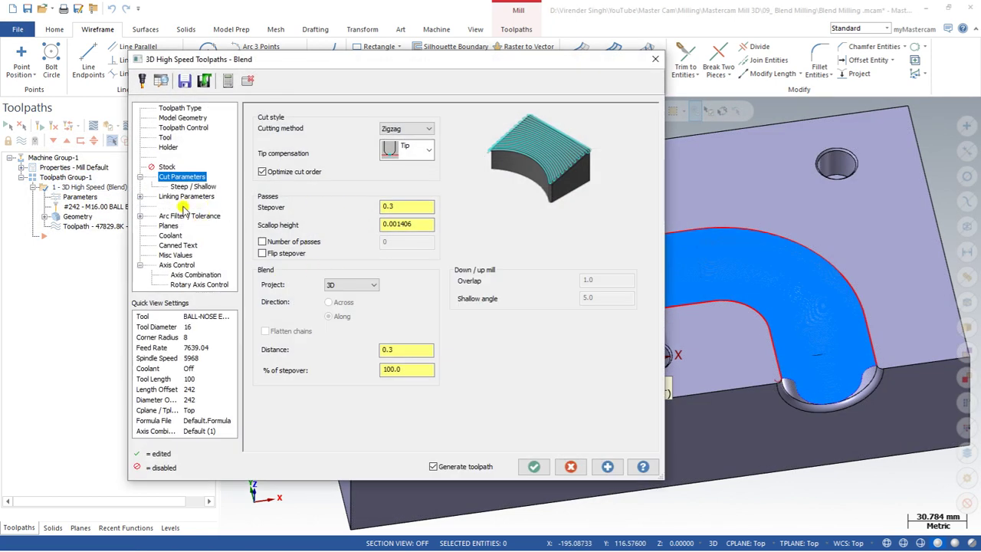
pyautogui.click(188, 197)
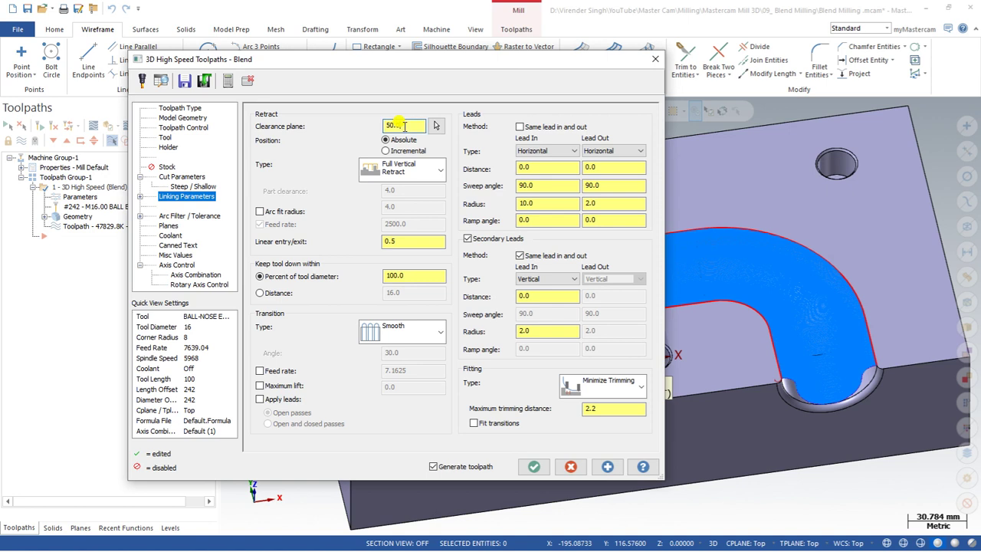
pyautogui.click(385, 150)
# Set the stepover to 0.5, edit the total tolerance, and regenerate the Blend toolpath
pyautogui.click(189, 178)
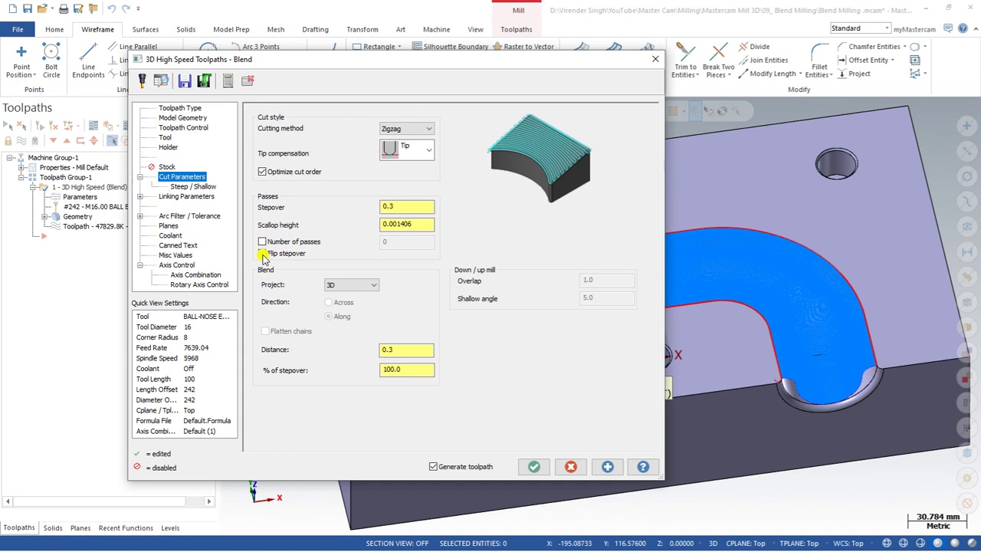
pyautogui.doubleClick(385, 205)
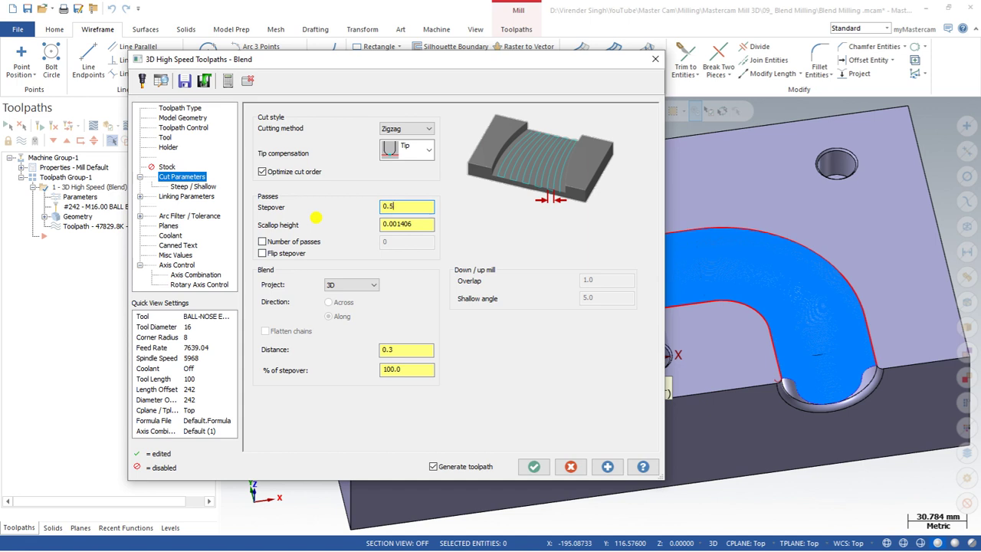
pyautogui.click(195, 216)
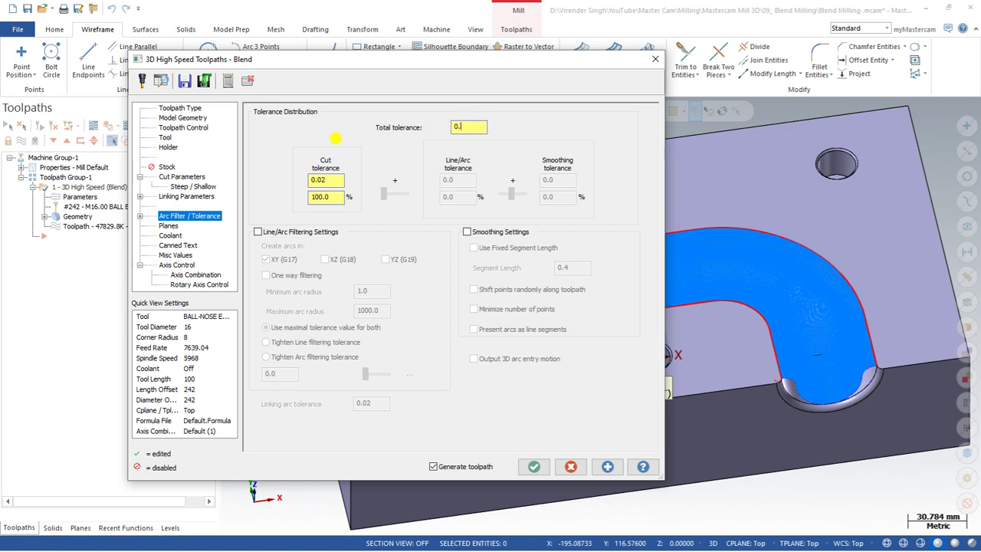
pyautogui.click(187, 177)
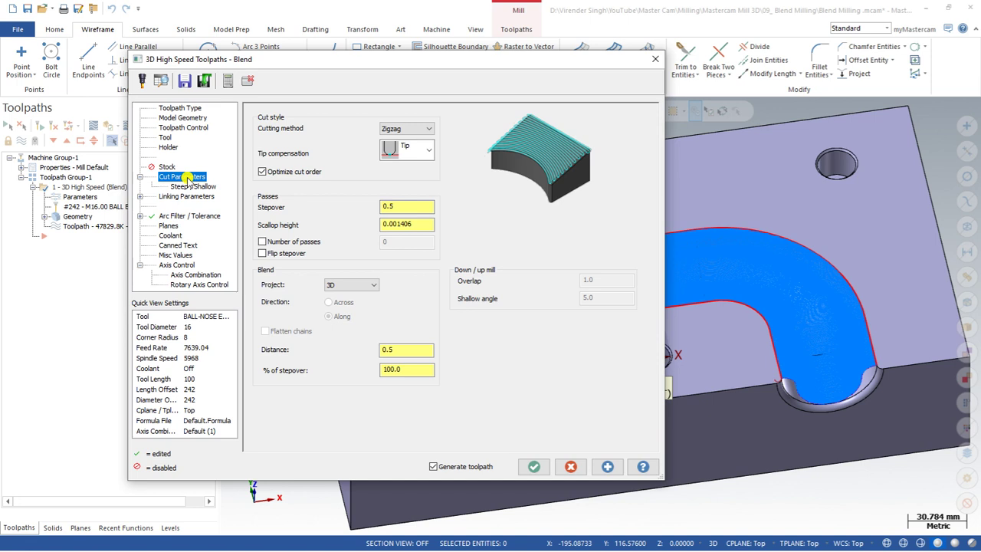
pyautogui.click(534, 466)
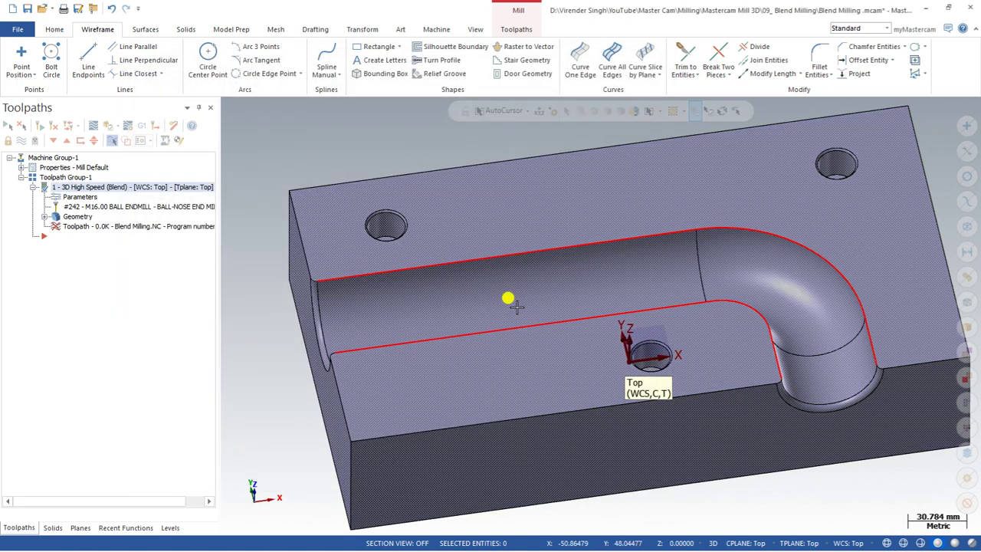
pyautogui.scroll(-2, 486, 228)
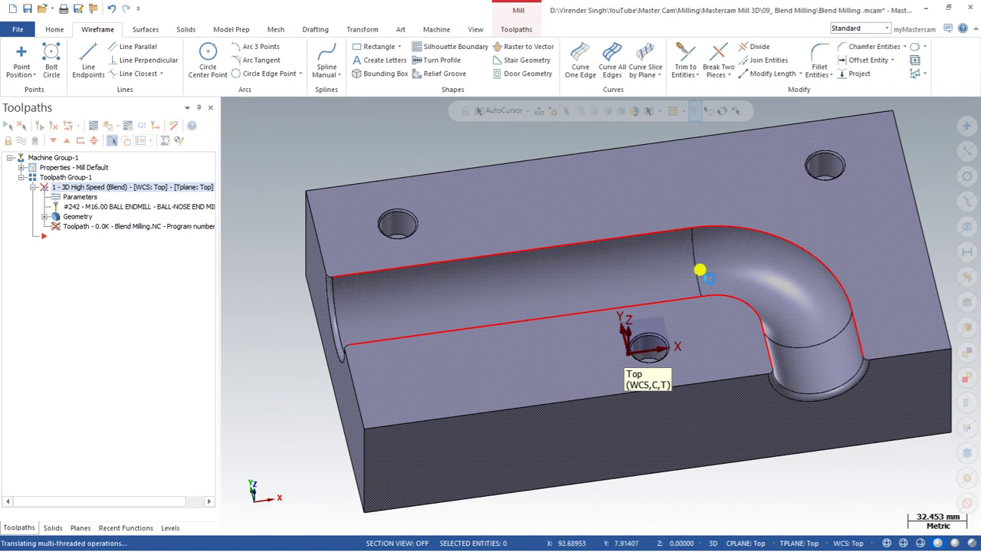
# Limit the Blend toolpath to 5 passes and regenerate it to view the result in the groove
pyautogui.click(69, 198)
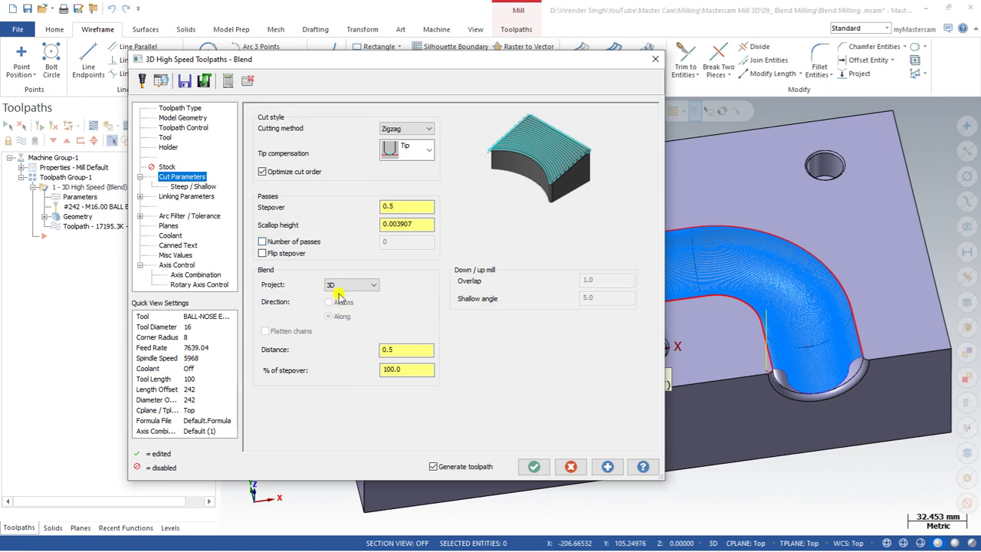
pyautogui.click(261, 243)
pyautogui.press('Tab')
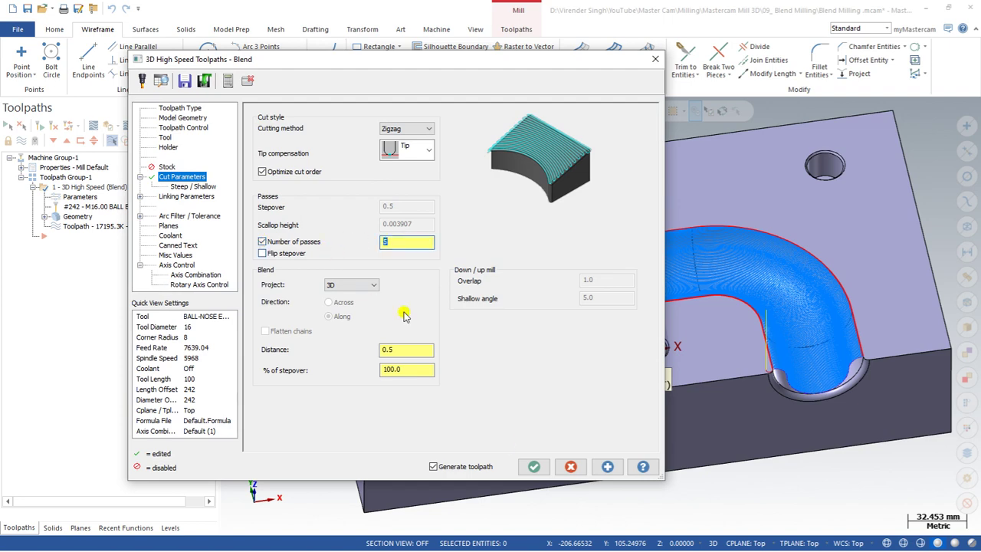
pyautogui.click(534, 466)
pyautogui.moveTo(444, 283); pyautogui.dragTo(285, 319, button='middle')
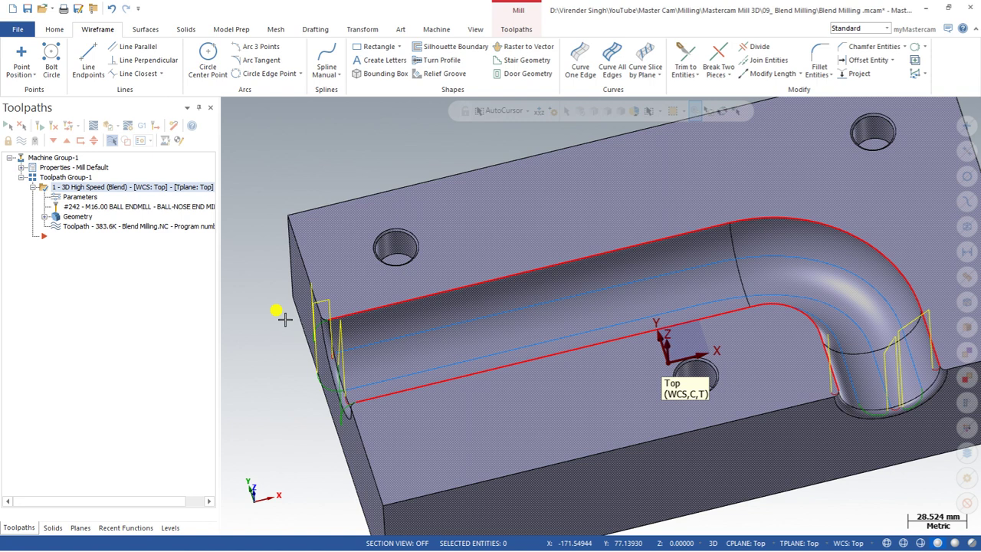
# Turn off the fixed number of passes and regenerate the toolpath using the stepover distance
pyautogui.doubleClick(70, 197)
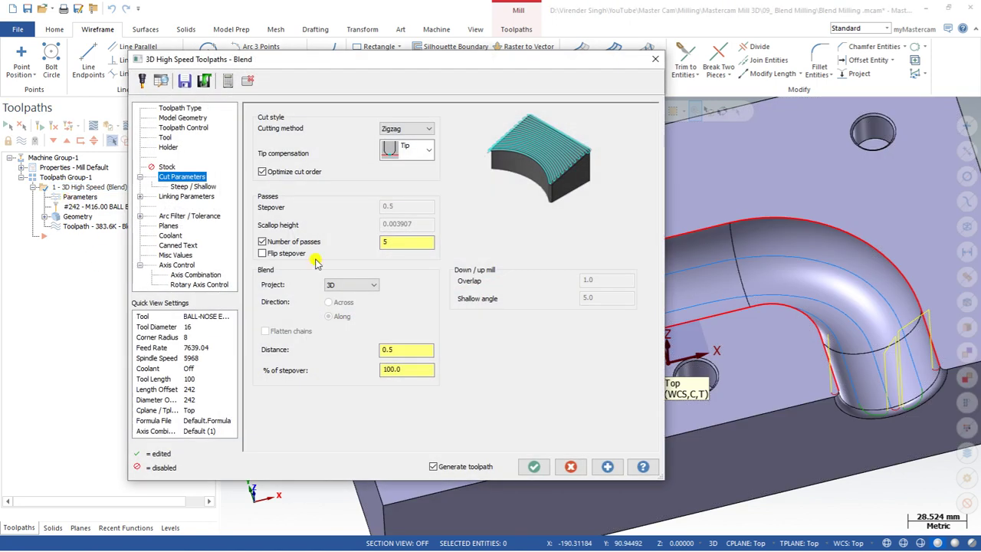
pyautogui.click(282, 244)
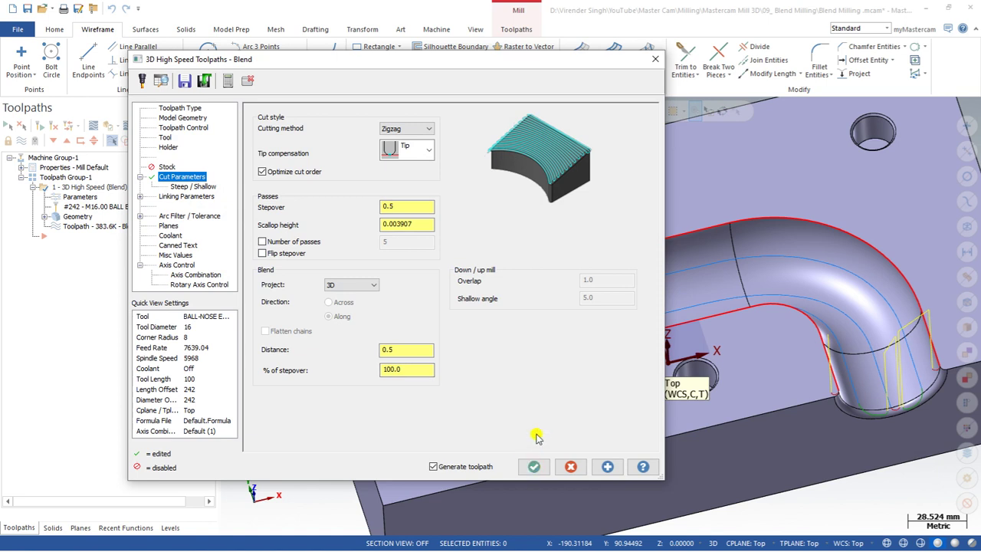
pyautogui.click(533, 466)
pyautogui.scroll(-5, 438, 292)
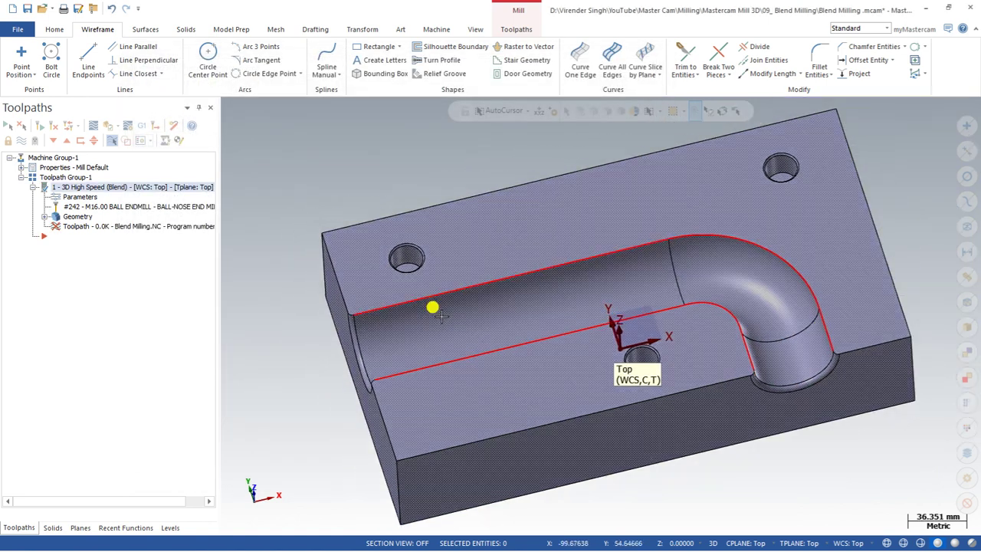
# Inspect the regenerated Blend toolpath and review its toolpath type, model geometry, toolpath control and cut parameter settings
pyautogui.scroll(2, 441, 303)
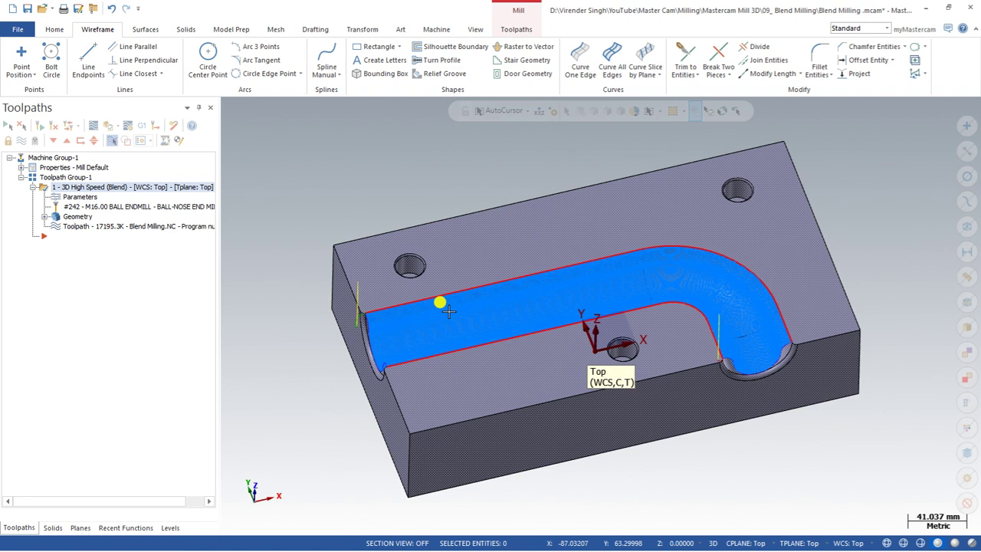
pyautogui.scroll(1, 448, 310)
pyautogui.moveTo(444, 314); pyautogui.dragTo(435, 297, button='middle')
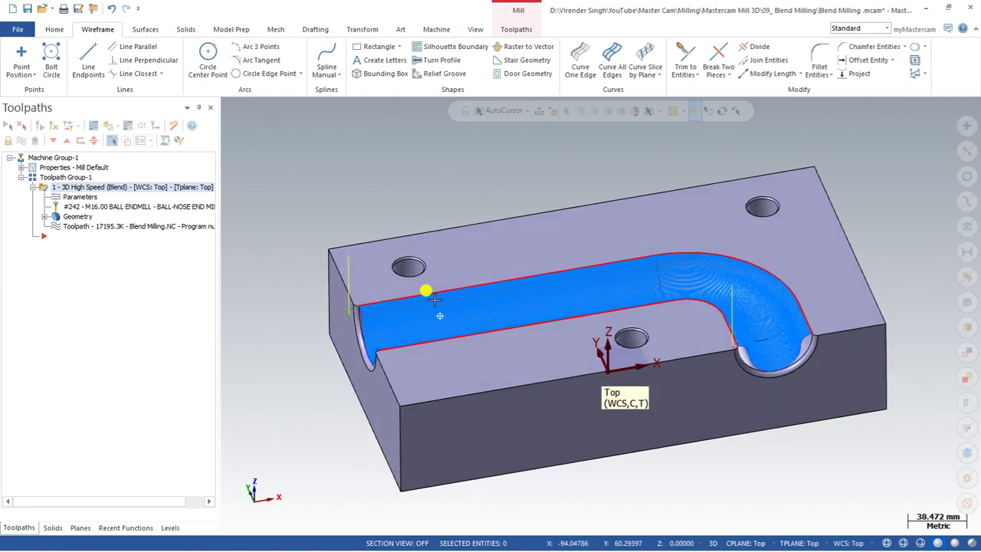
pyautogui.doubleClick(76, 197)
pyautogui.click(166, 108)
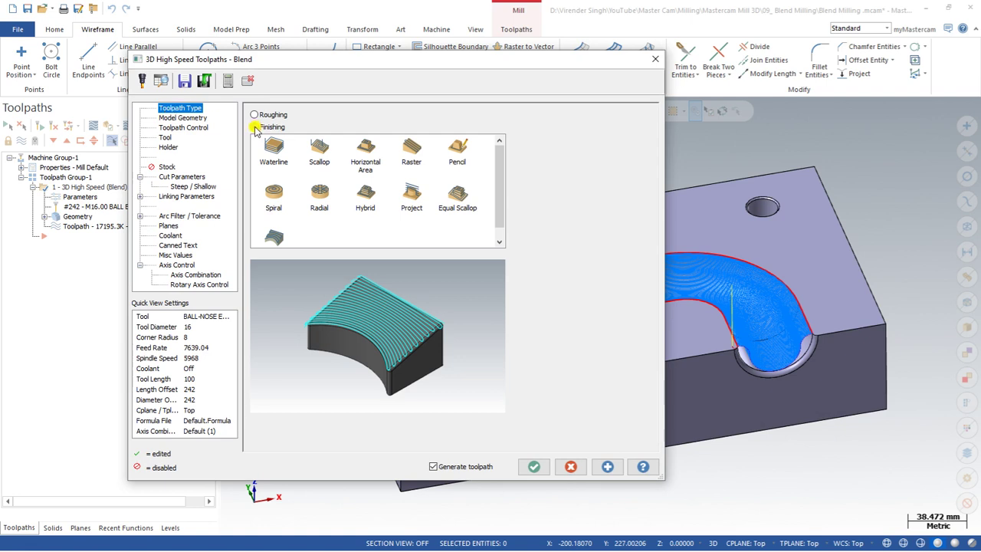
pyautogui.click(184, 118)
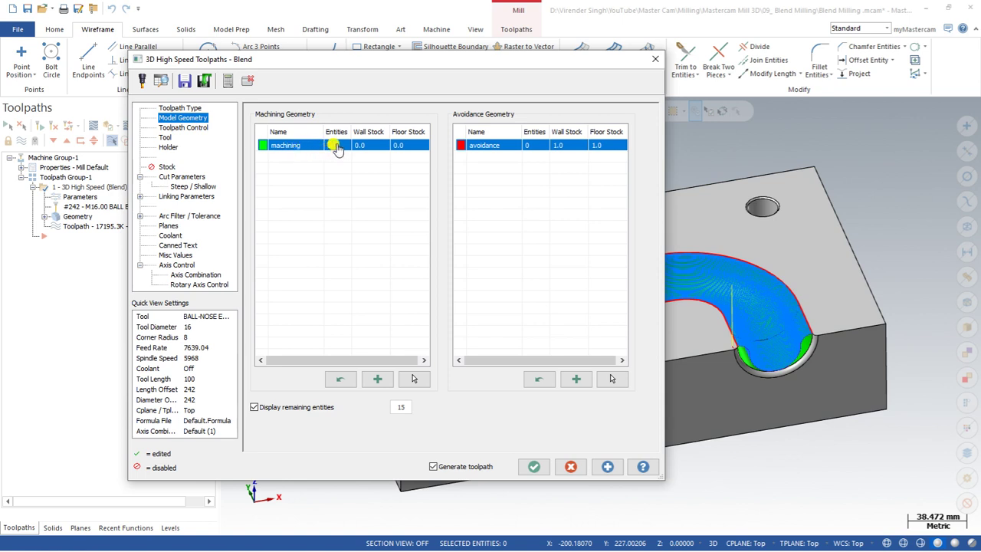
pyautogui.click(184, 128)
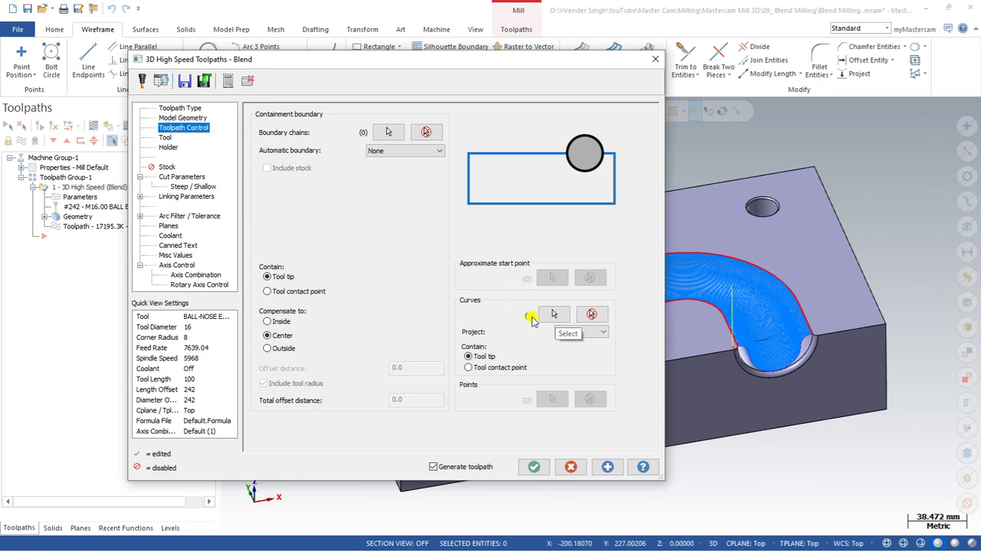
pyautogui.click(164, 137)
pyautogui.click(178, 177)
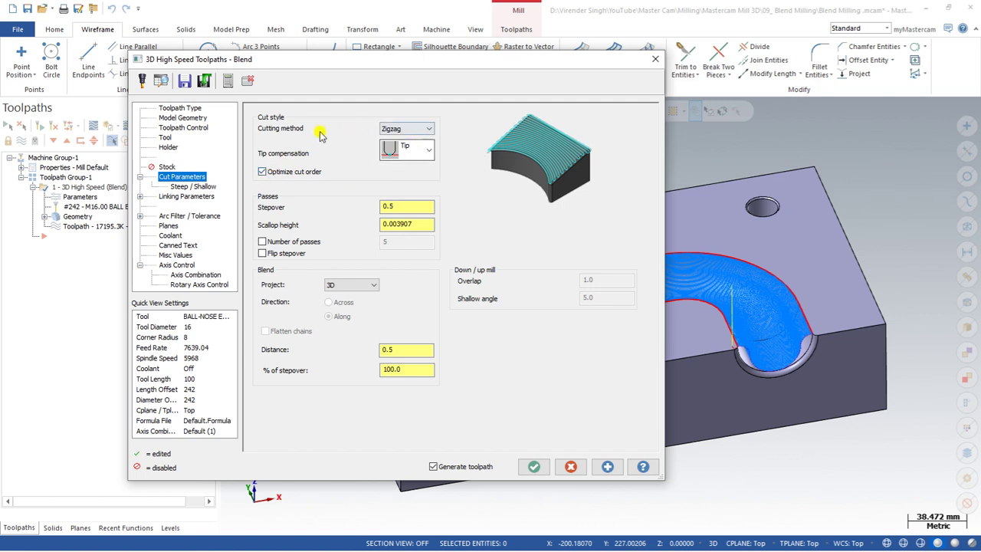
pyautogui.click(407, 206)
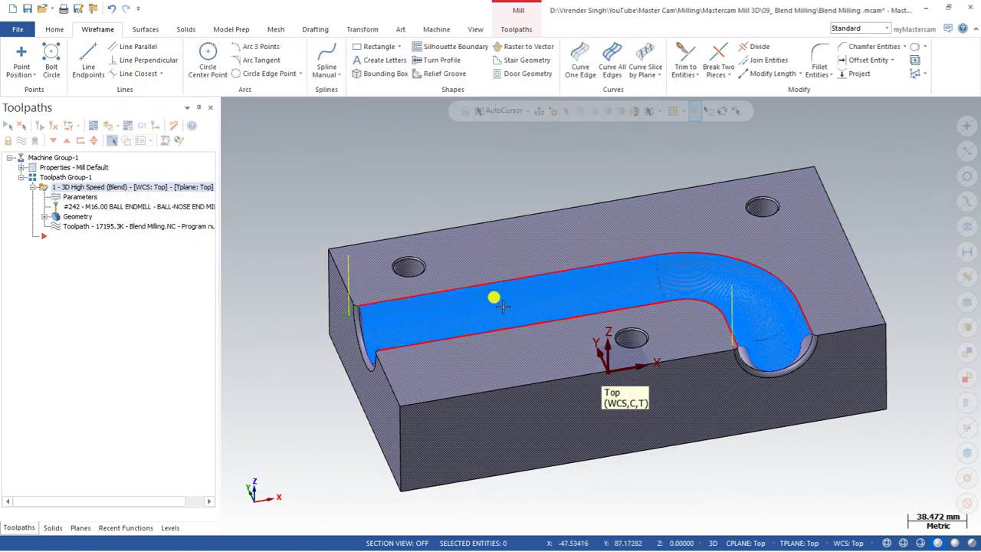
pyautogui.moveTo(504, 300); pyautogui.dragTo(445, 319, button='middle')
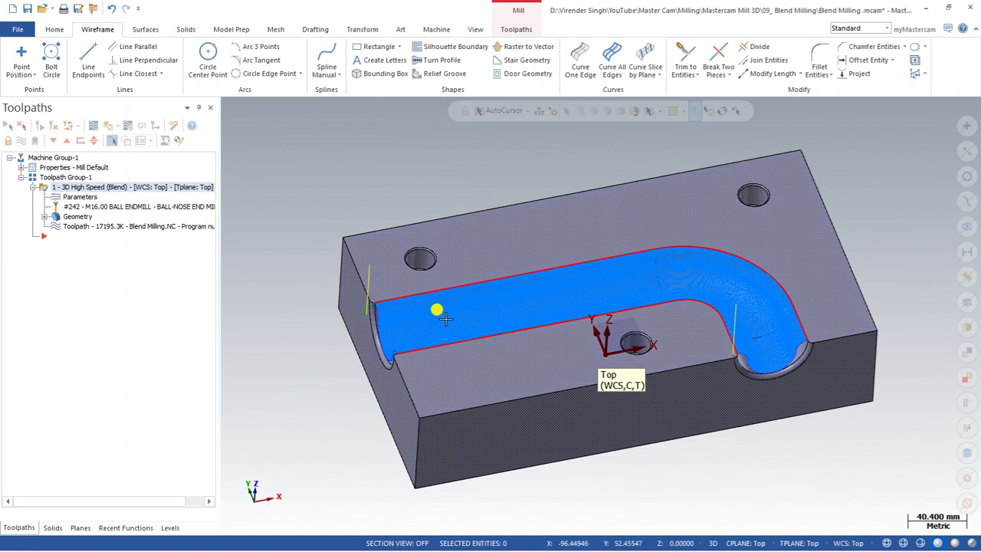
# Remove the red edge curves from view and hide the Blend toolpath so only the solid block is displayed
pyautogui.click(460, 361)
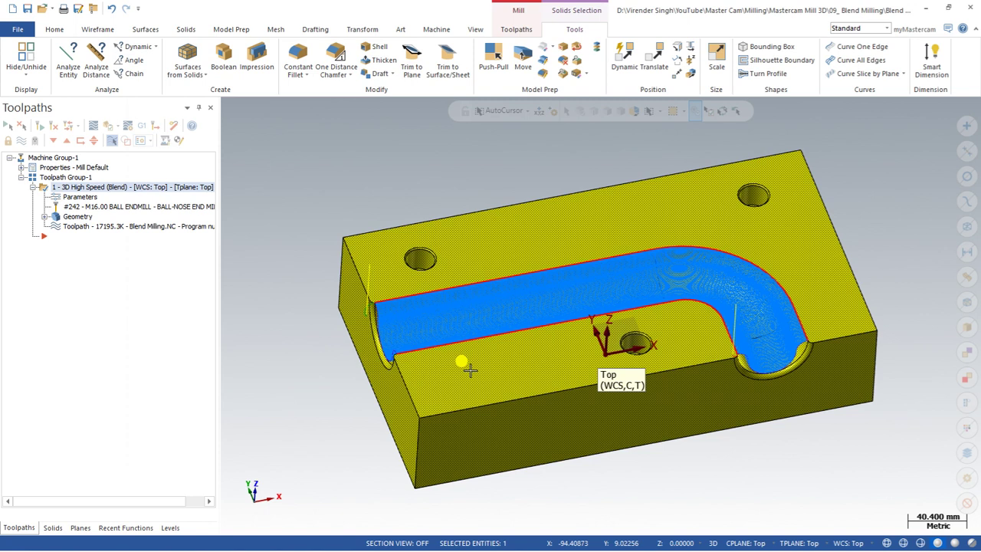
pyautogui.click(460, 361)
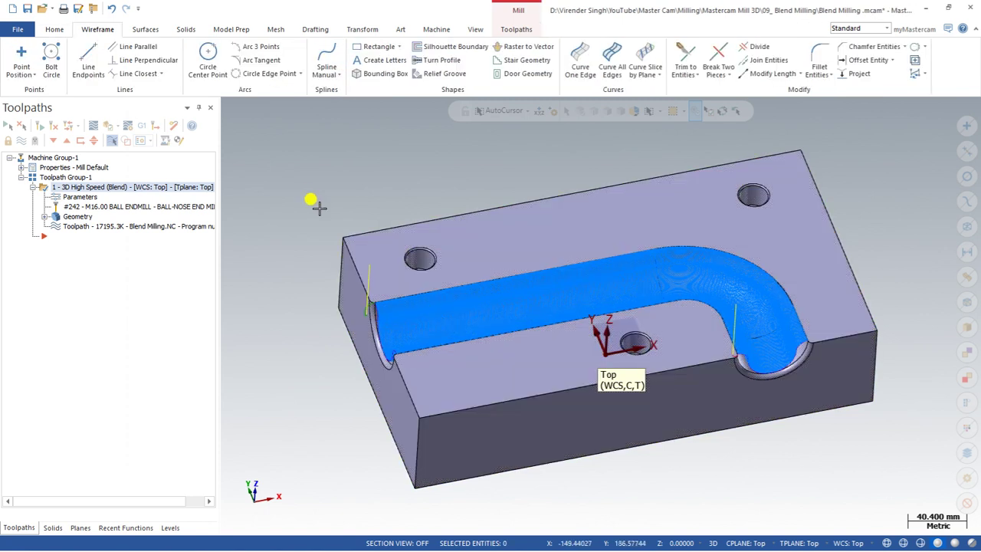
pyautogui.click(25, 143)
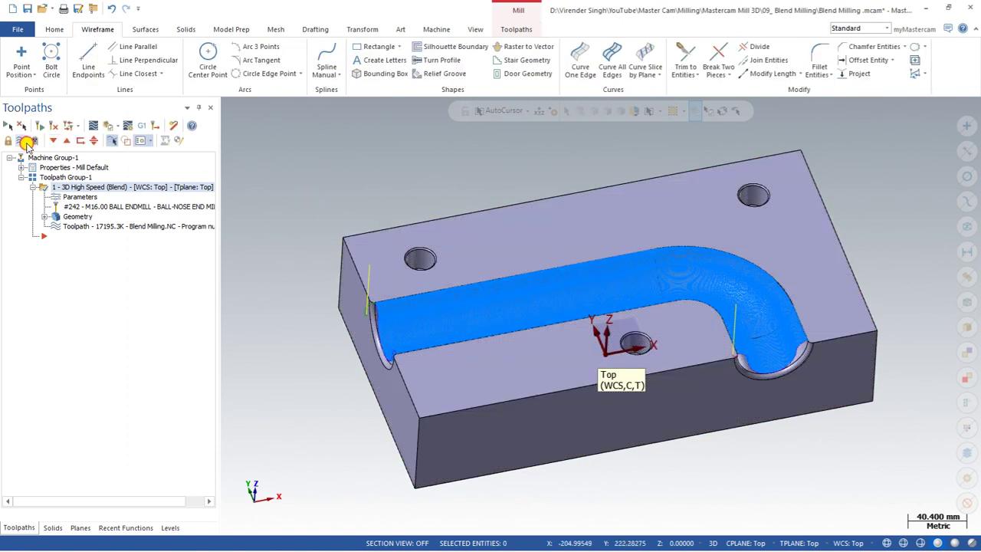
# Create surfaces from the three pipe groove faces of the solid, keeping the original solid
pyautogui.click(139, 30)
pyautogui.click(123, 61)
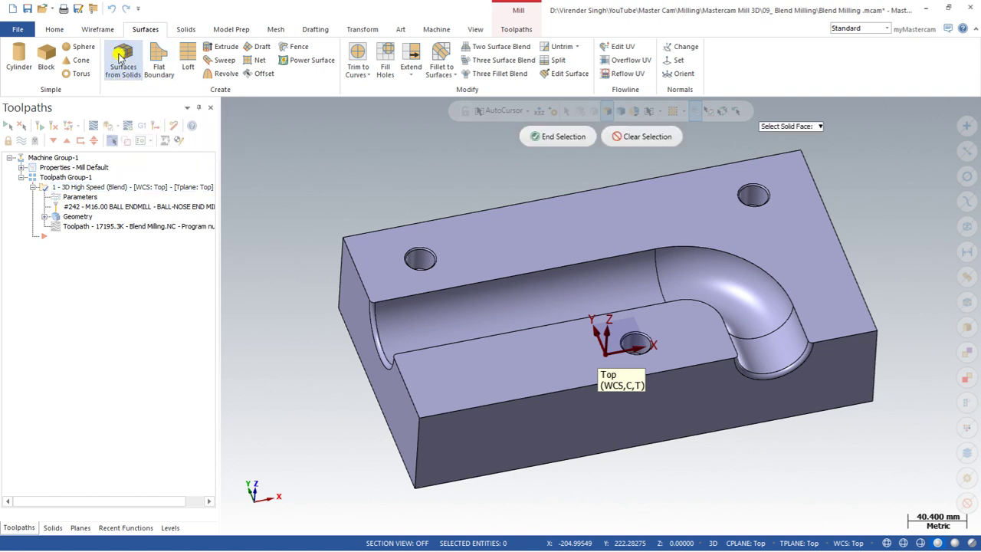
pyautogui.click(437, 321)
pyautogui.click(721, 314)
pyautogui.click(771, 345)
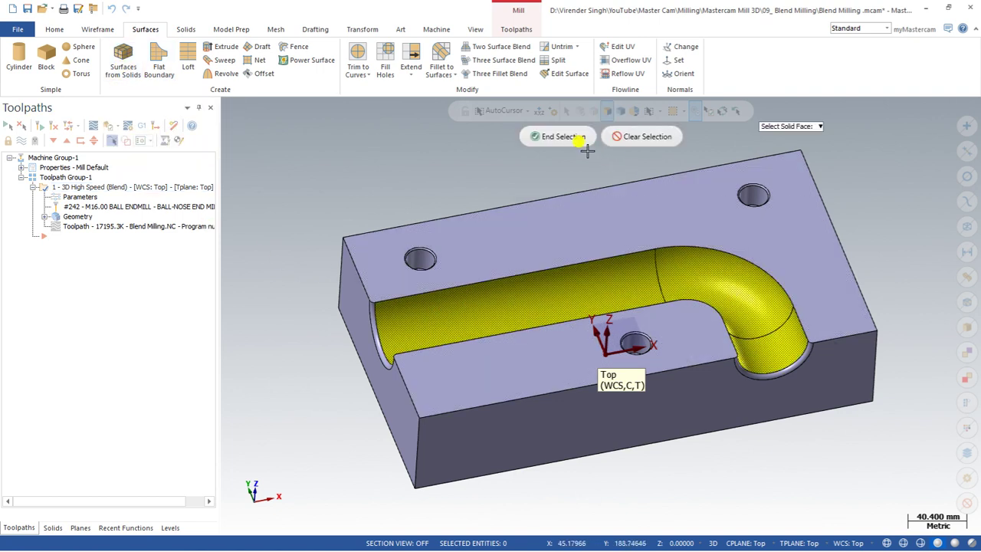
pyautogui.click(564, 137)
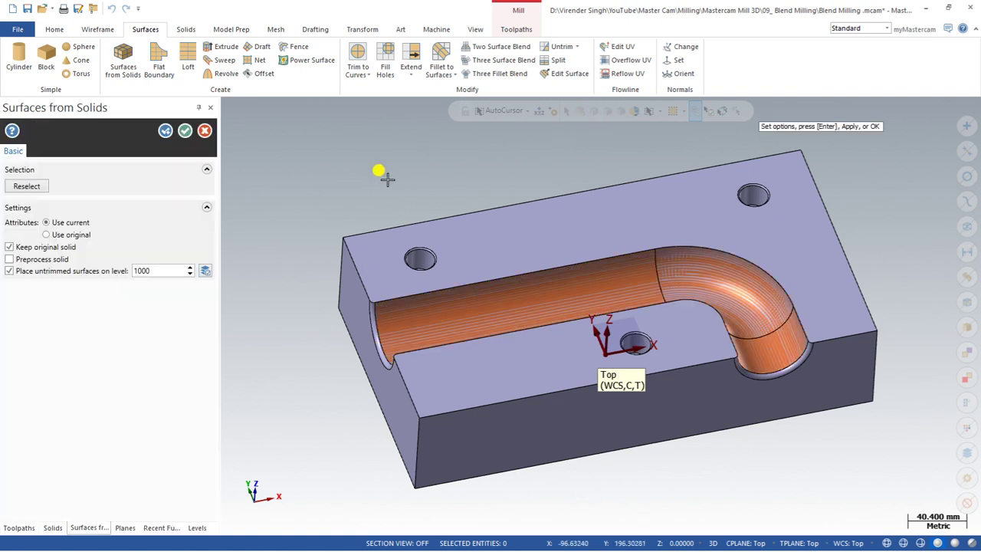
pyautogui.click(186, 130)
# Extend the groove surfaces outward by 5 mm at both open ends, using the non-linear style
pyautogui.moveTo(344, 179); pyautogui.dragTo(345, 199, button='middle')
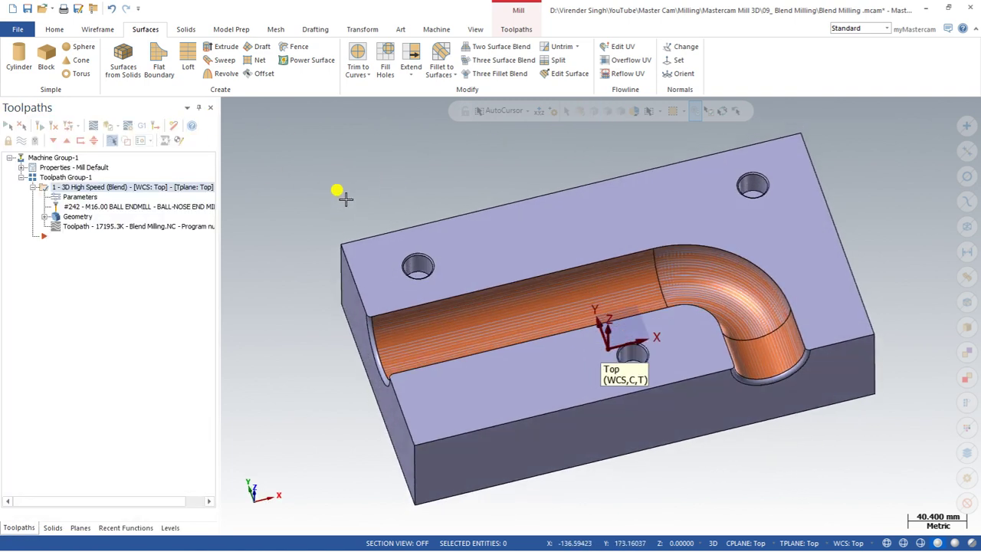
pyautogui.scroll(1, 377, 340)
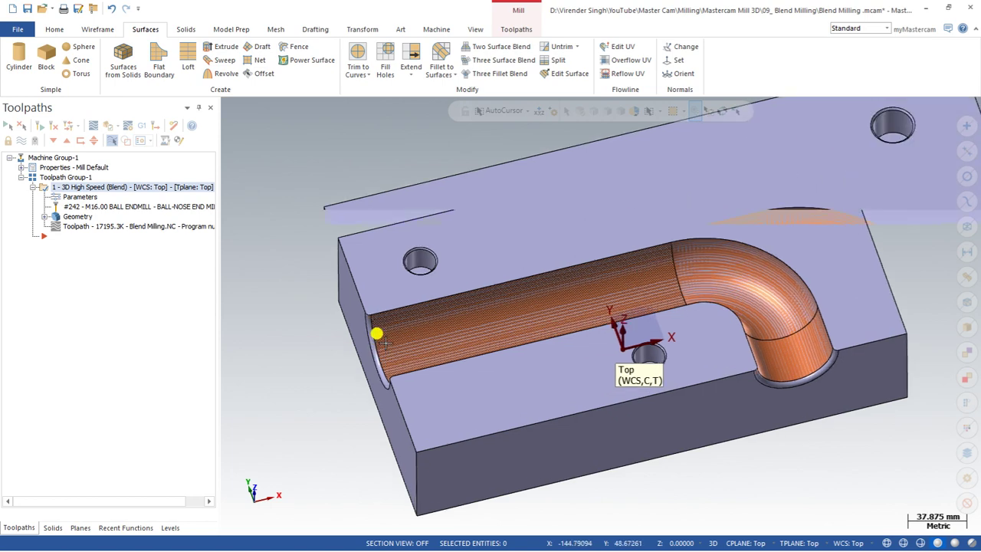
pyautogui.scroll(4, 384, 342)
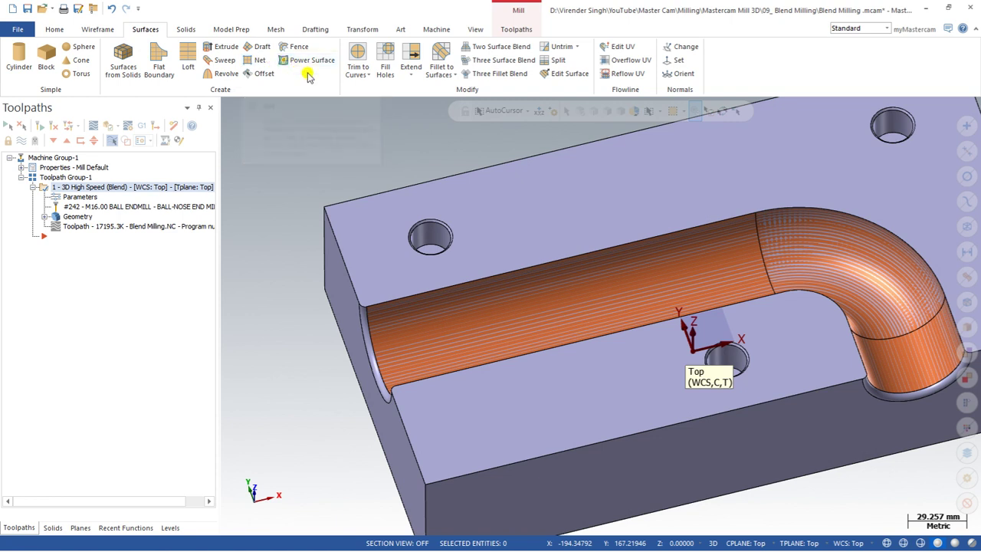
pyautogui.click(410, 58)
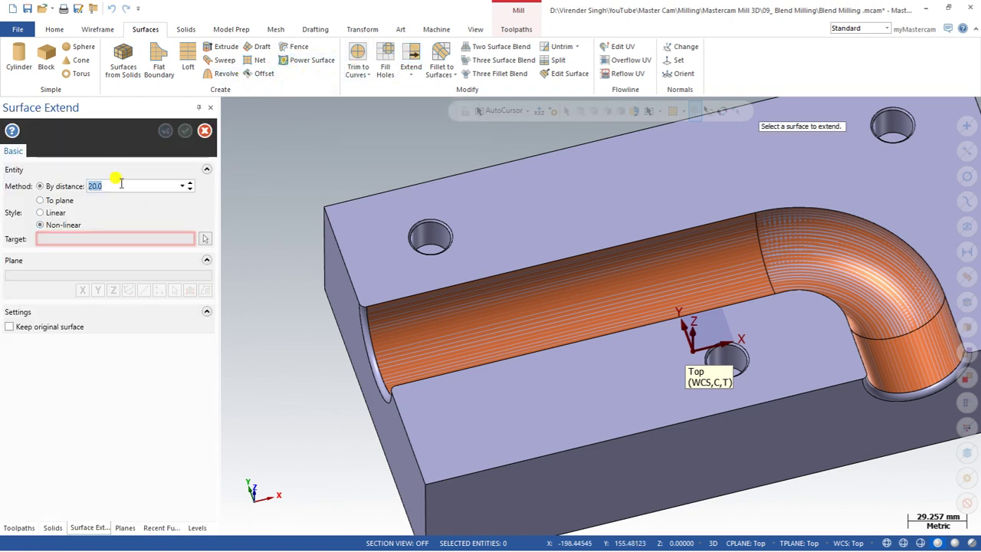
pyautogui.click(383, 325)
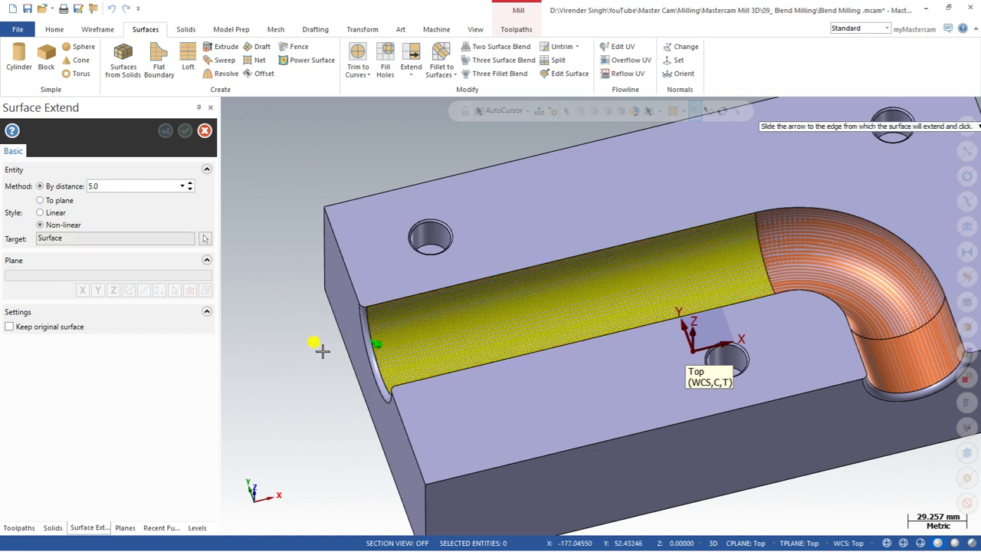
pyautogui.click(318, 346)
pyautogui.click(843, 349)
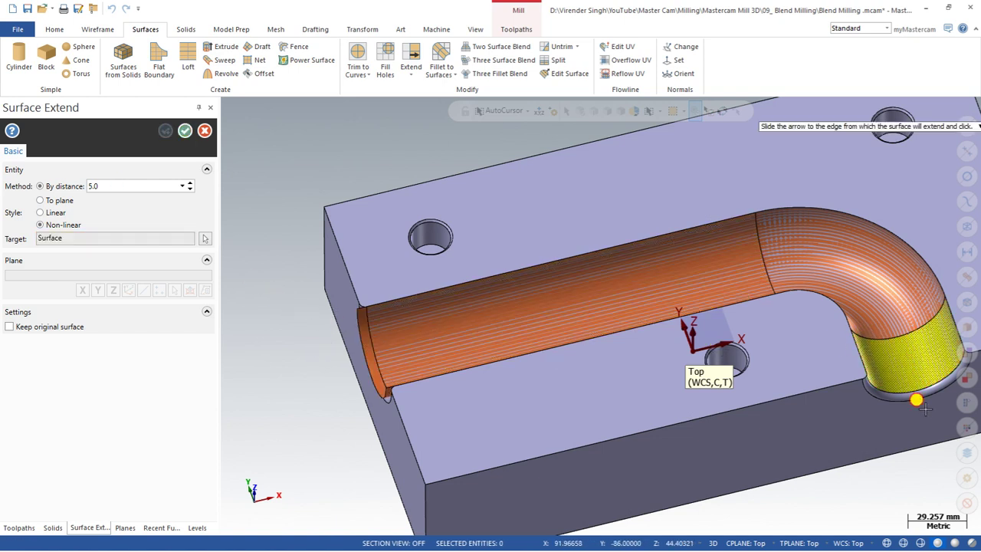
pyautogui.click(916, 394)
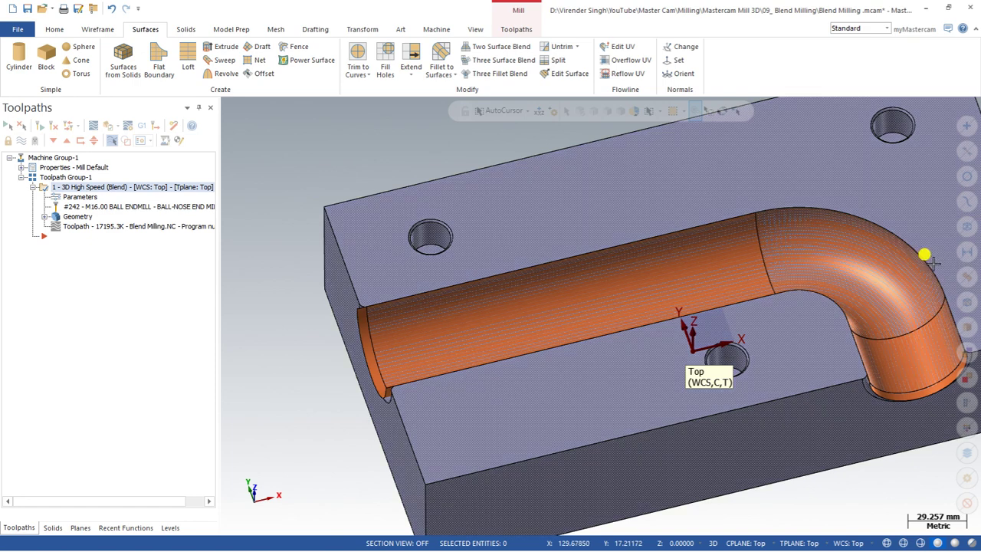
# Isolate the three extended groove surfaces, hiding the solid block
pyautogui.click(560, 329)
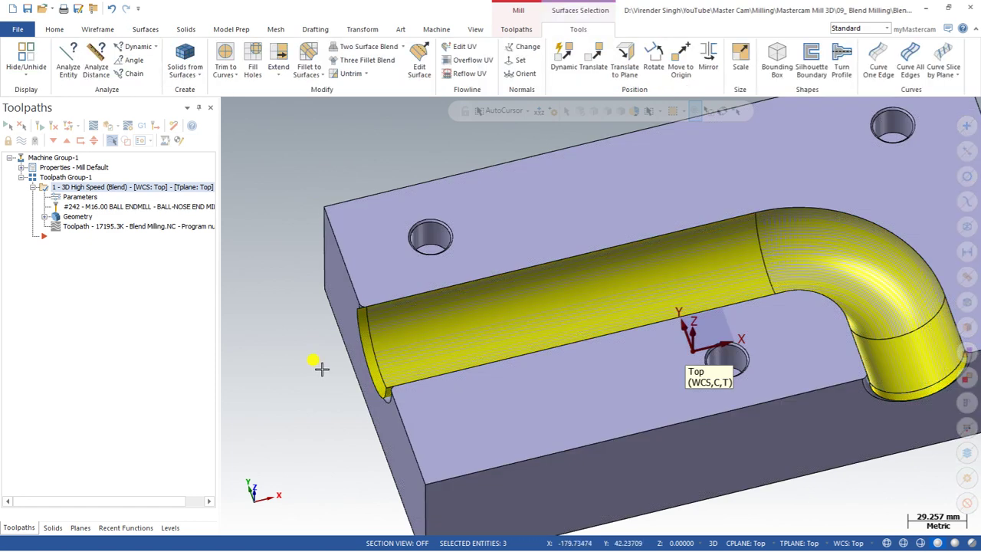
pyautogui.hotkey('alt', 'e')
pyautogui.moveTo(298, 357)
pyautogui.mouseDown(button='middle')
pyautogui.moveTo(438, 304)
pyautogui.moveTo(445, 258)
pyautogui.moveTo(445, 322)
pyautogui.moveTo(445, 295)
pyautogui.moveTo(427, 294)
pyautogui.moveTo(430, 258)
pyautogui.moveTo(435, 285)
pyautogui.mouseUp(button='middle')
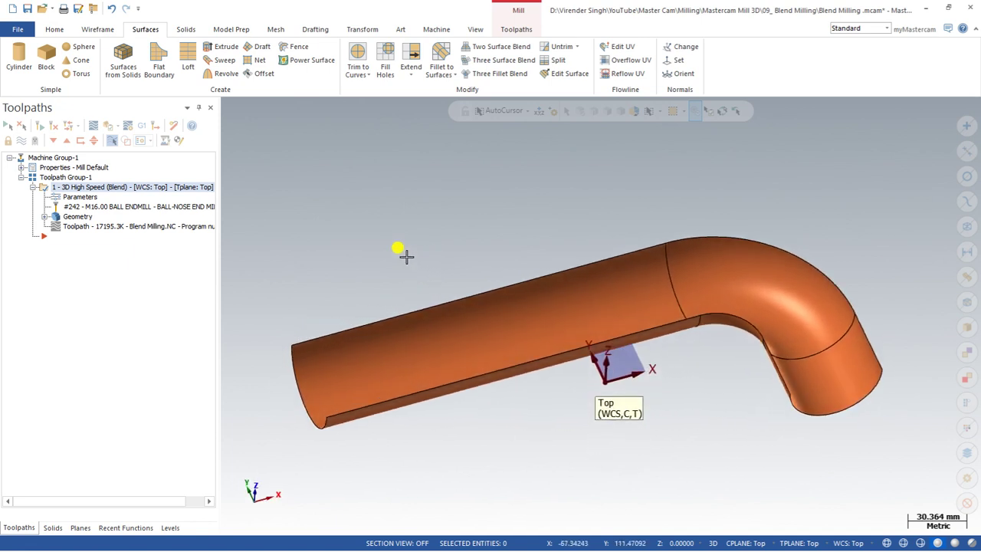
# Create edge curves along both upper edges of the three groove surfaces with Curve One Edge
pyautogui.click(100, 29)
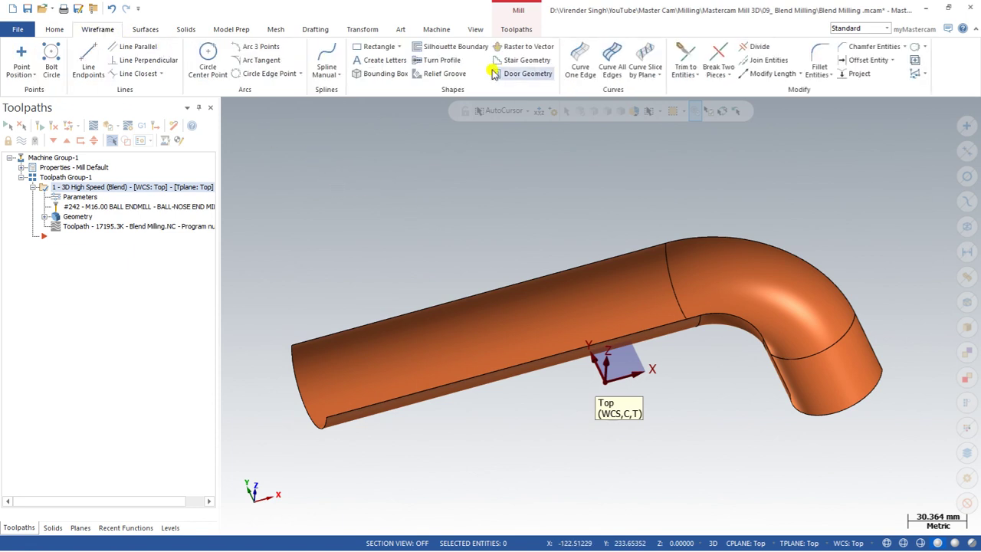
pyautogui.click(578, 67)
pyautogui.click(486, 282)
pyautogui.click(481, 274)
pyautogui.click(721, 223)
pyautogui.click(723, 221)
pyautogui.click(876, 329)
pyautogui.click(877, 331)
pyautogui.click(542, 371)
pyautogui.click(650, 328)
pyautogui.click(718, 309)
pyautogui.click(724, 314)
pyautogui.click(755, 346)
pyautogui.click(777, 363)
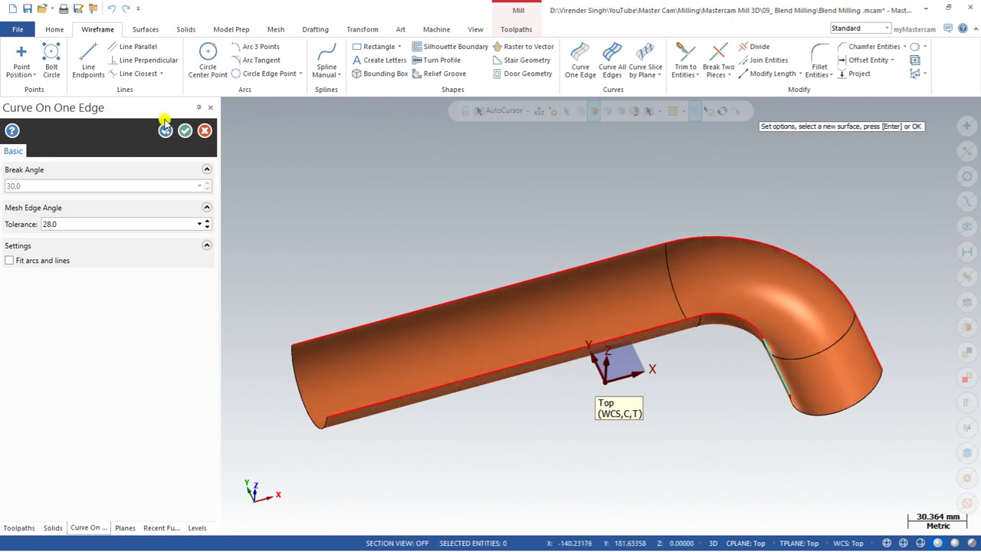
pyautogui.click(185, 130)
# Duplicate the 3D High Speed Blend operation within the toolpath group and inspect its toolpath against the extended surfaces
pyautogui.hotkey('alt', '2')
pyautogui.moveTo(367, 132); pyautogui.dragTo(359, 204, button='middle')
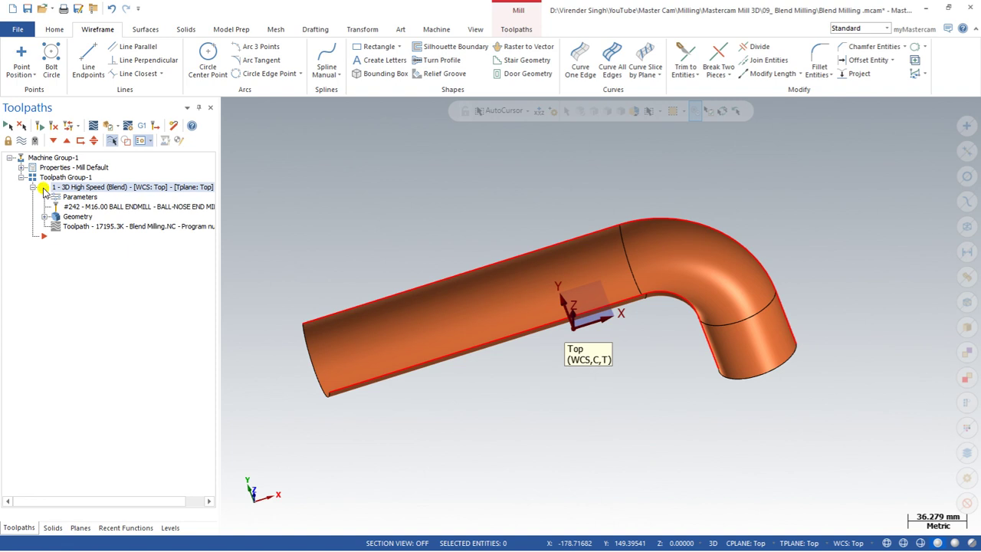
pyautogui.hotkey('ctrl', 'c')
pyautogui.hotkey('ctrl', 'v')
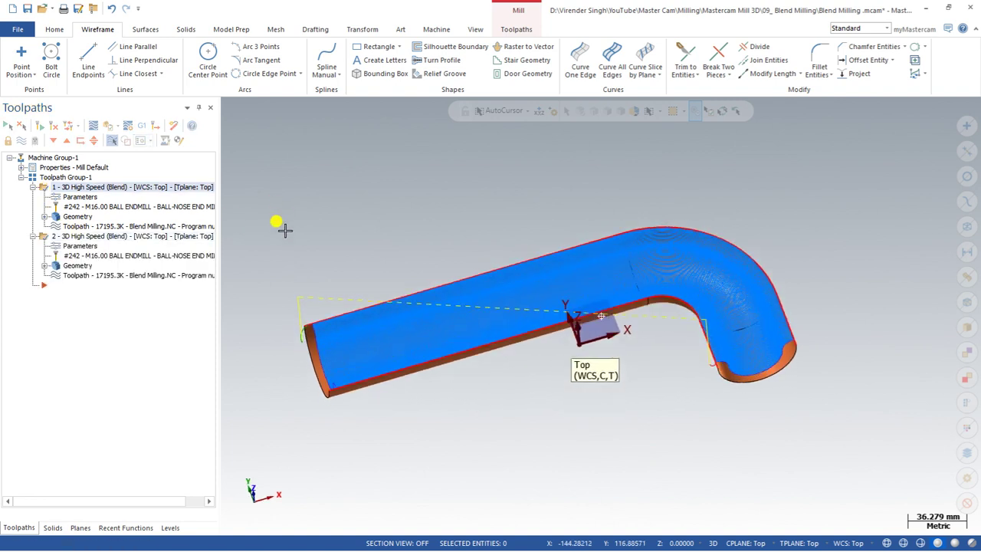
pyautogui.scroll(2, 317, 339)
pyautogui.scroll(-2, 282, 344)
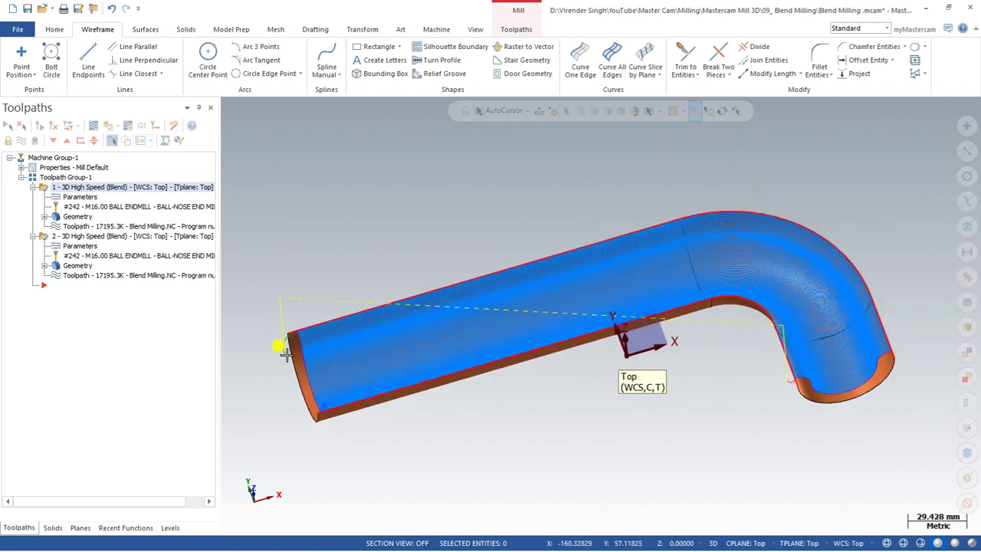
# Replace the machining geometry of the copied Blend operation with the three extended groove surfaces
pyautogui.click(66, 247)
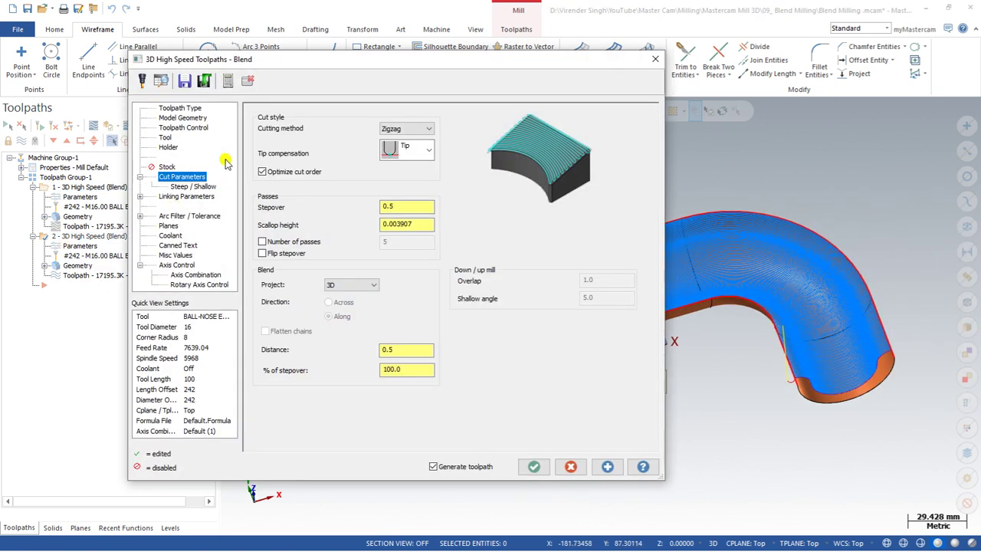
pyautogui.click(185, 109)
pyautogui.click(186, 118)
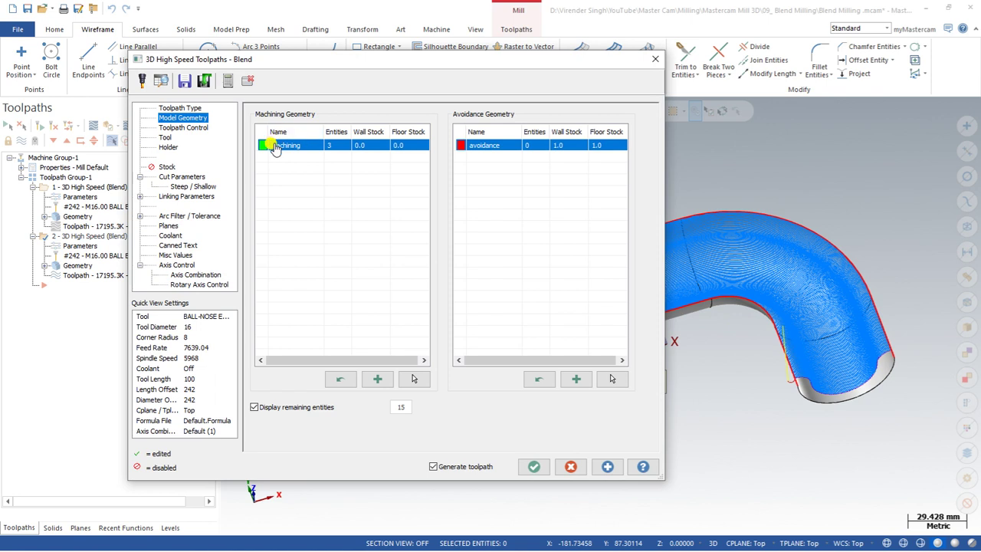
pyautogui.click(414, 379)
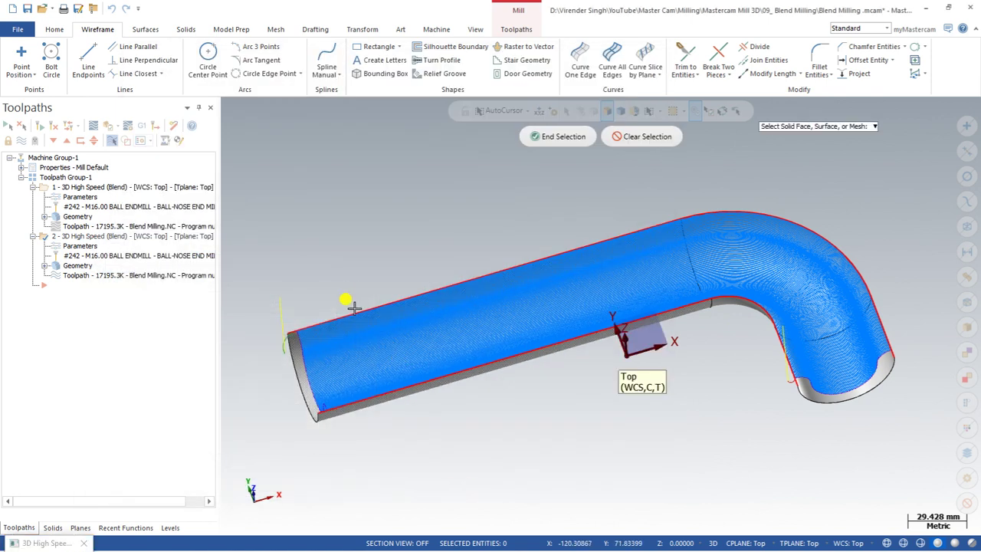
pyautogui.press('Return')
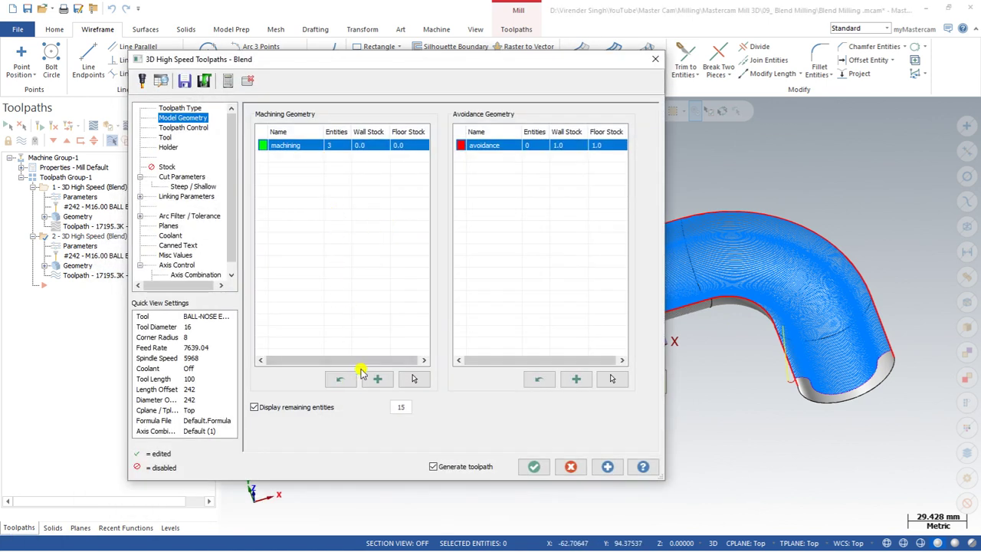
pyautogui.rightClick(347, 148)
pyautogui.click(371, 167)
pyautogui.click(413, 378)
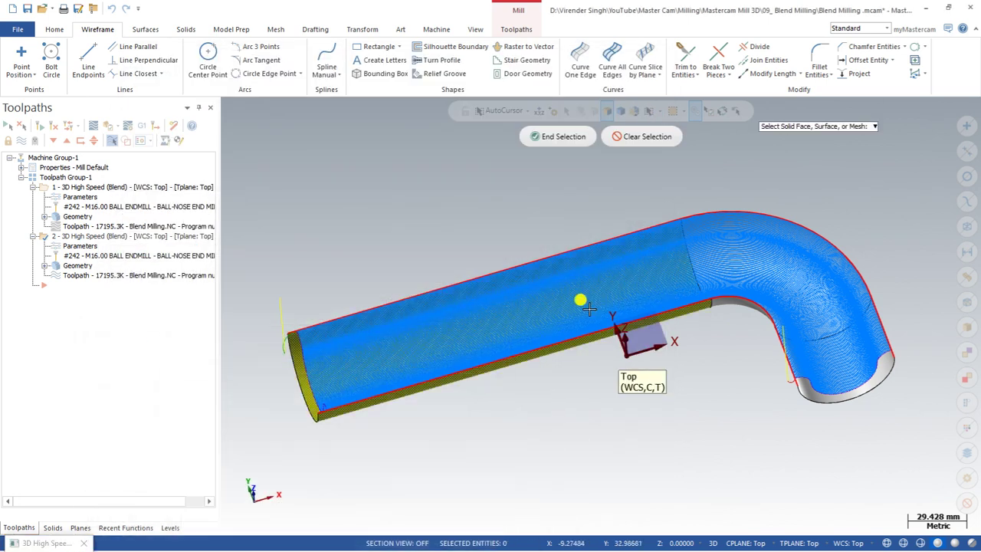
pyautogui.click(741, 280)
pyautogui.click(563, 136)
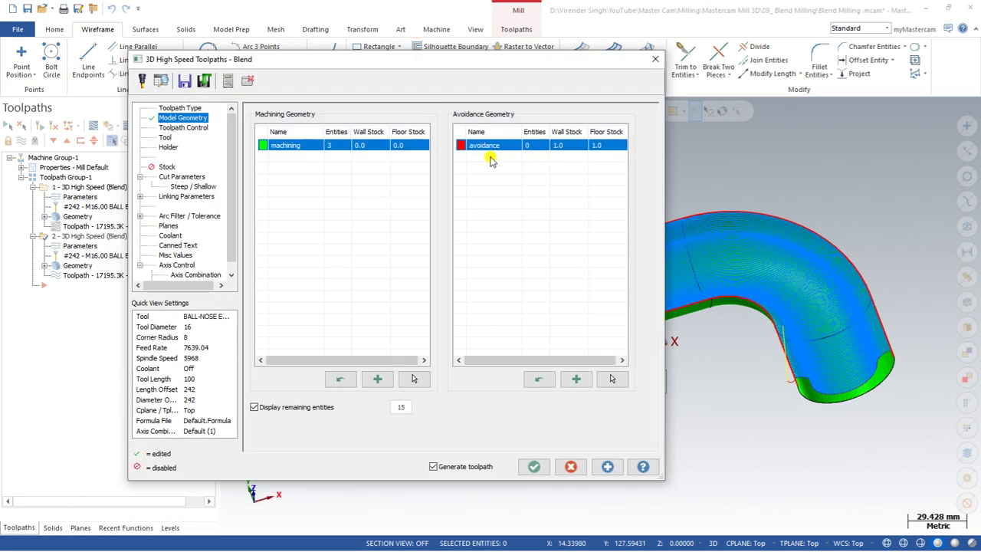
# Replace the copied operation's blend curves with the two new chains along the upper edges of the extended groove surfaces
pyautogui.click(181, 128)
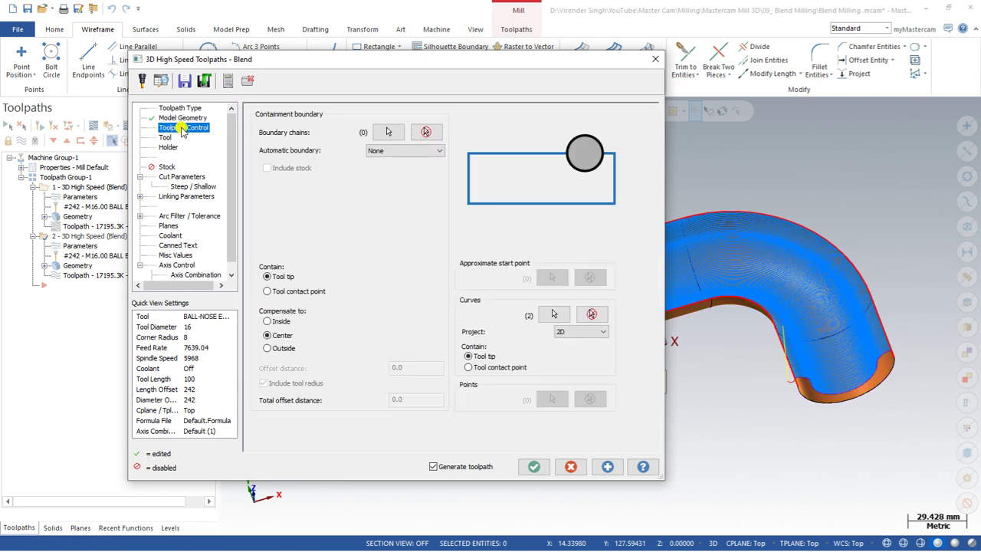
pyautogui.click(554, 315)
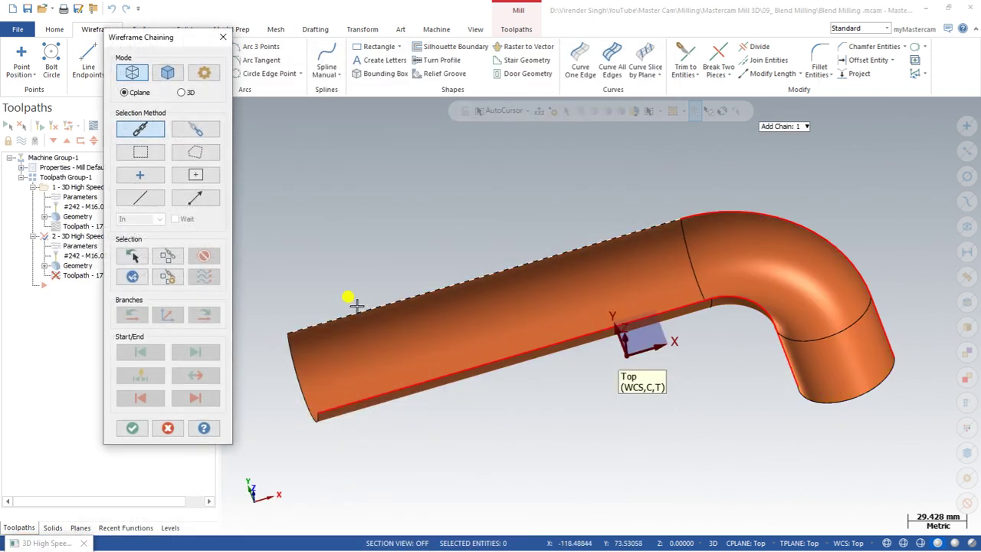
pyautogui.click(134, 426)
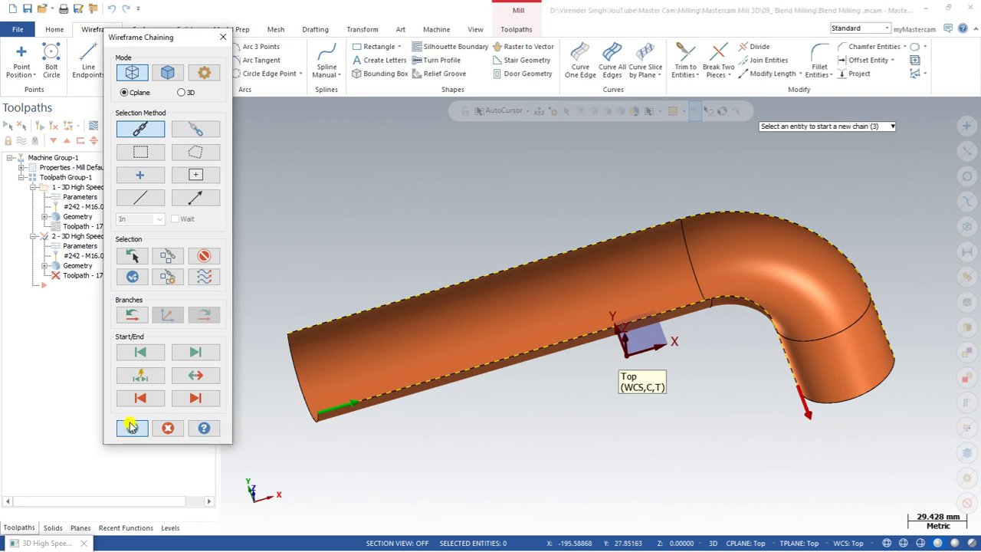
# Check the tool and cut parameters of the copied Blend operation and generate its toolpath
pyautogui.click(165, 138)
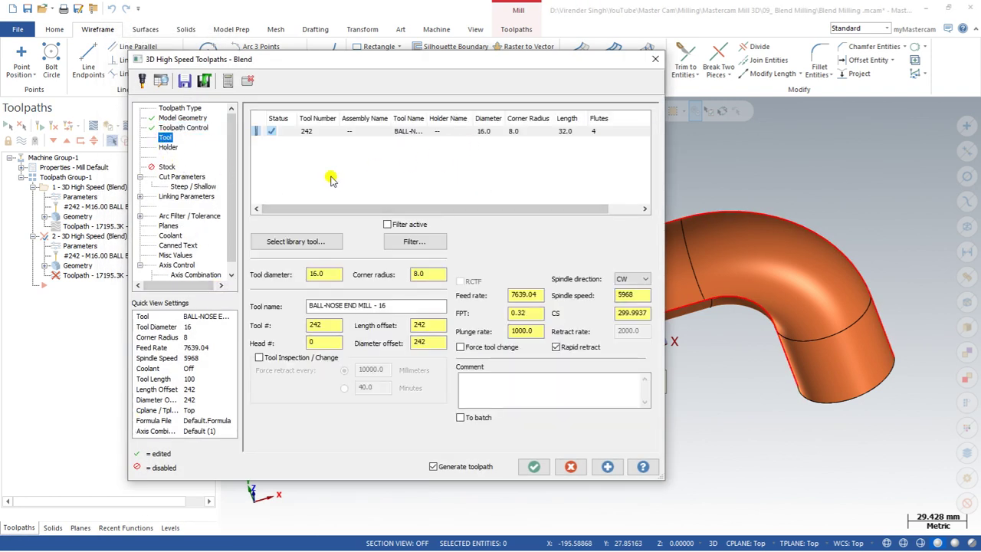
pyautogui.click(177, 176)
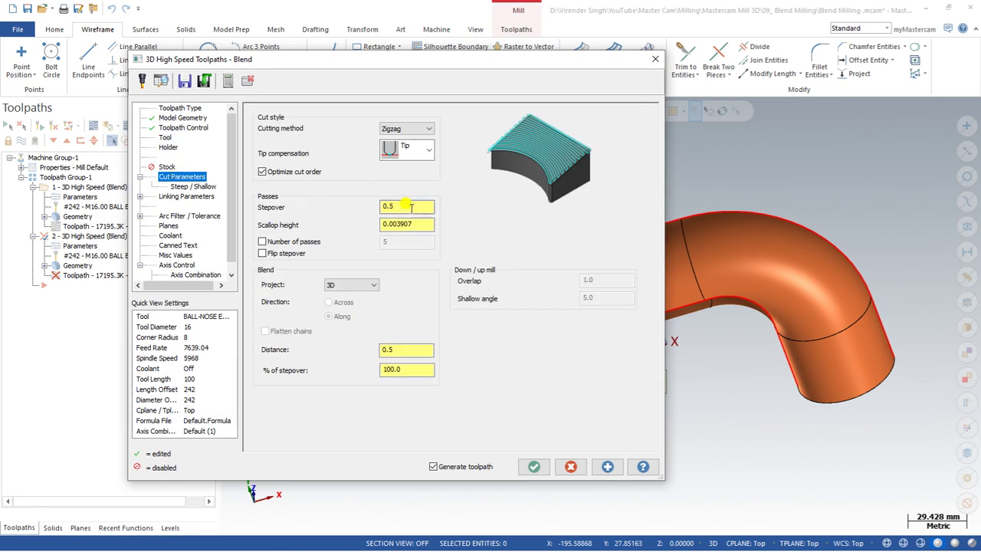
pyautogui.click(411, 207)
pyautogui.click(534, 466)
# Inspect the new toolpath at both groove ends and unhide the solid block to compare the coverage
pyautogui.moveTo(459, 304); pyautogui.dragTo(457, 301, button='middle')
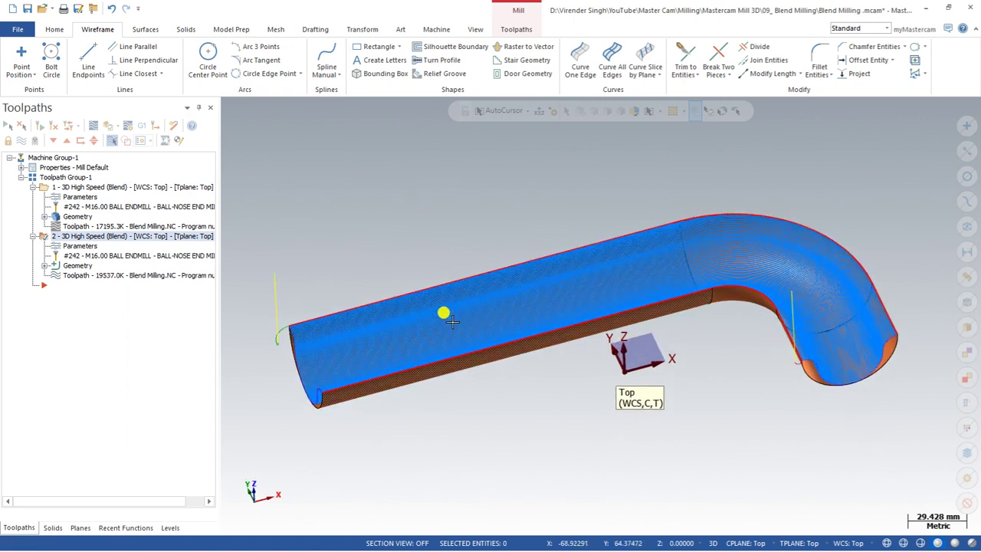
pyautogui.scroll(1, 292, 345)
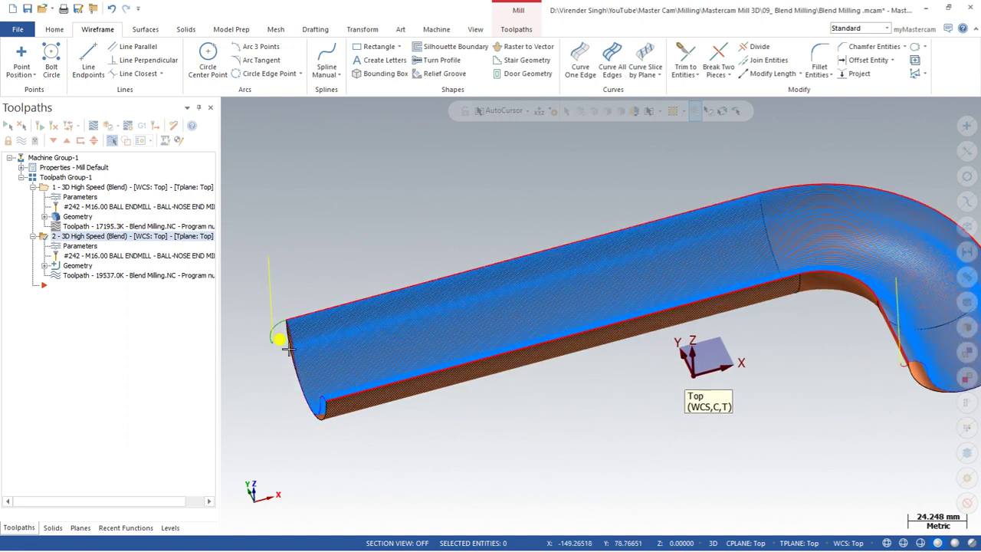
pyautogui.scroll(-1, 330, 318)
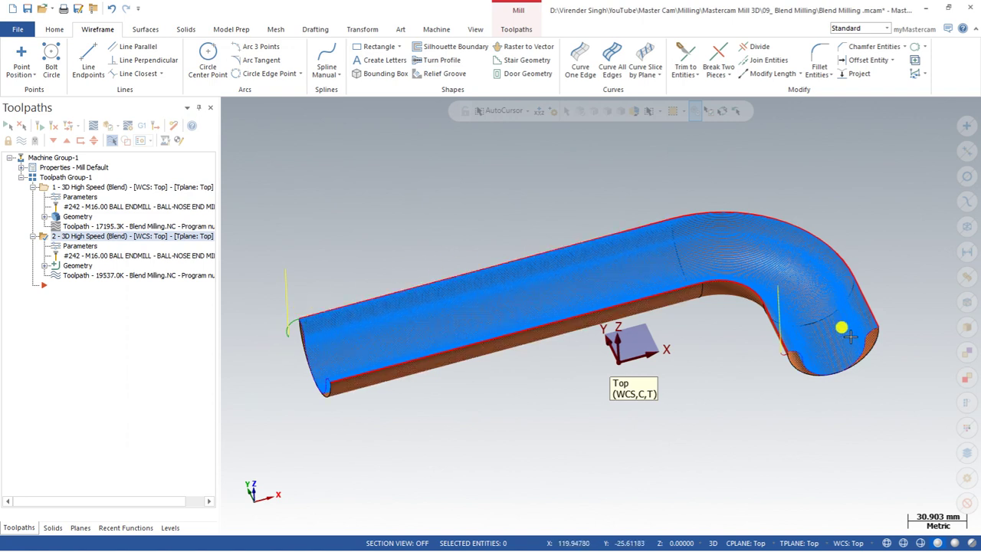
pyautogui.hotkey('alt', 'e')
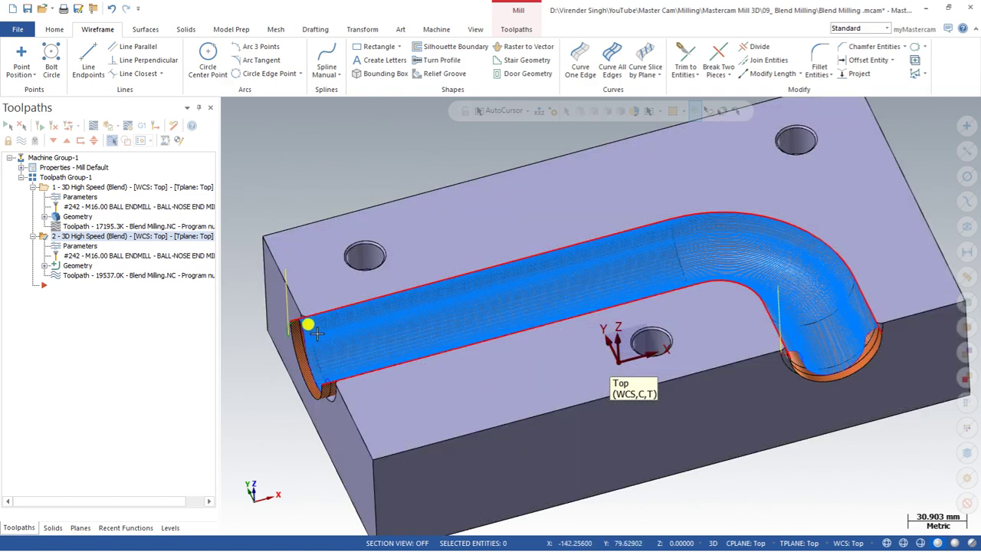
pyautogui.moveTo(396, 347); pyautogui.dragTo(548, 307, button='middle')
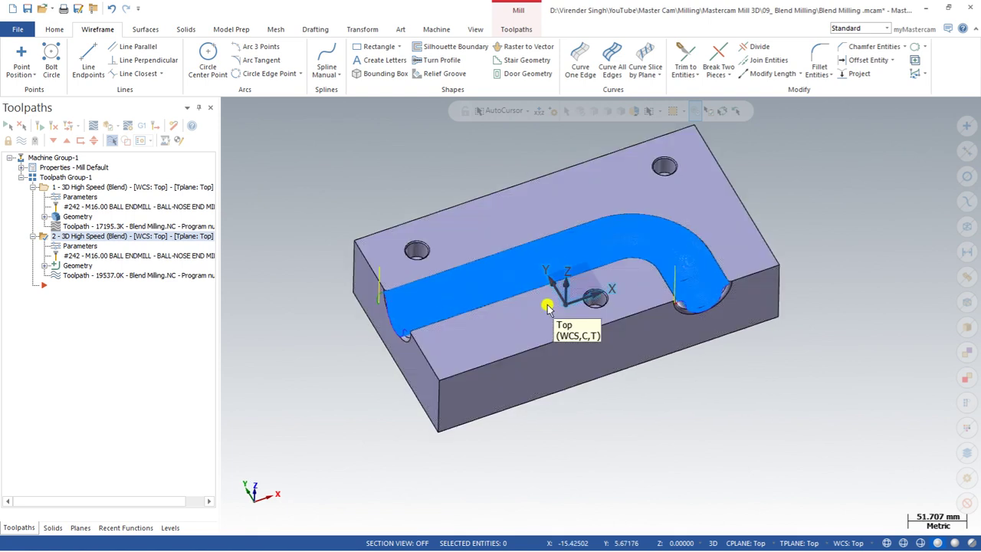